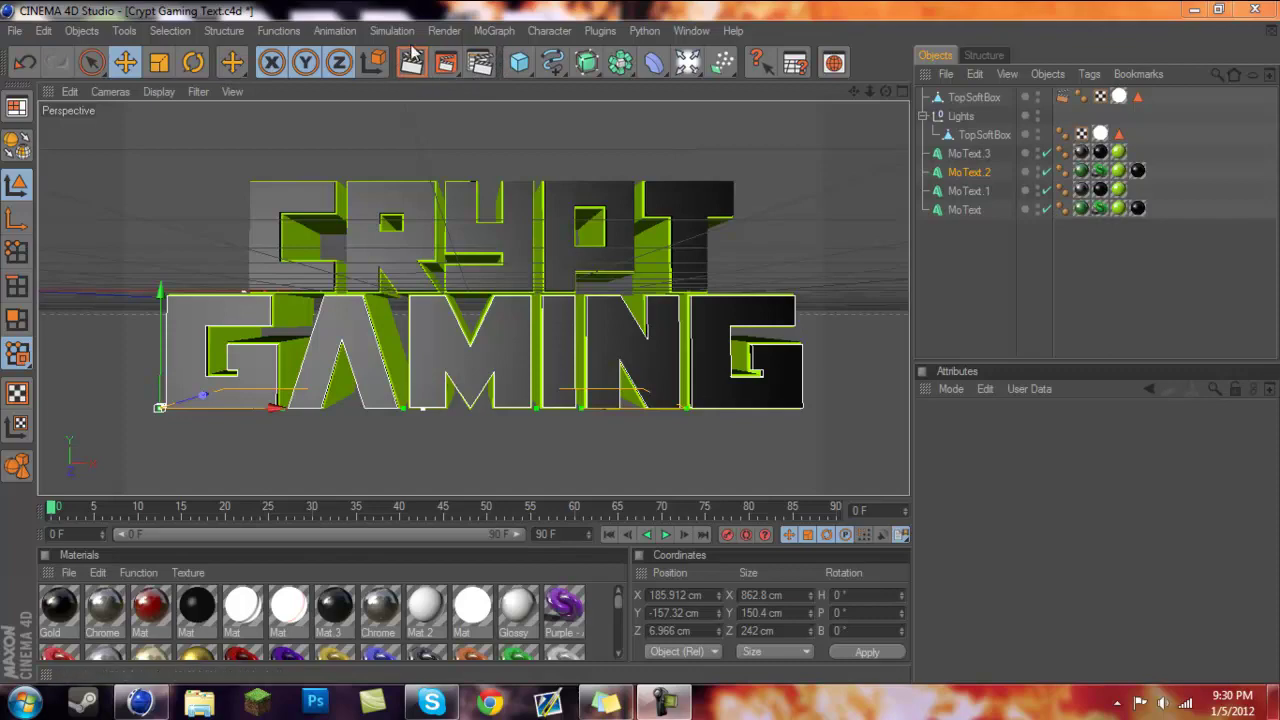
Step: On the Output page of Render Settings, set Width to 1920 and Height to 1080 pixels
{"action": "left_click", "coordinate": [482, 62]}
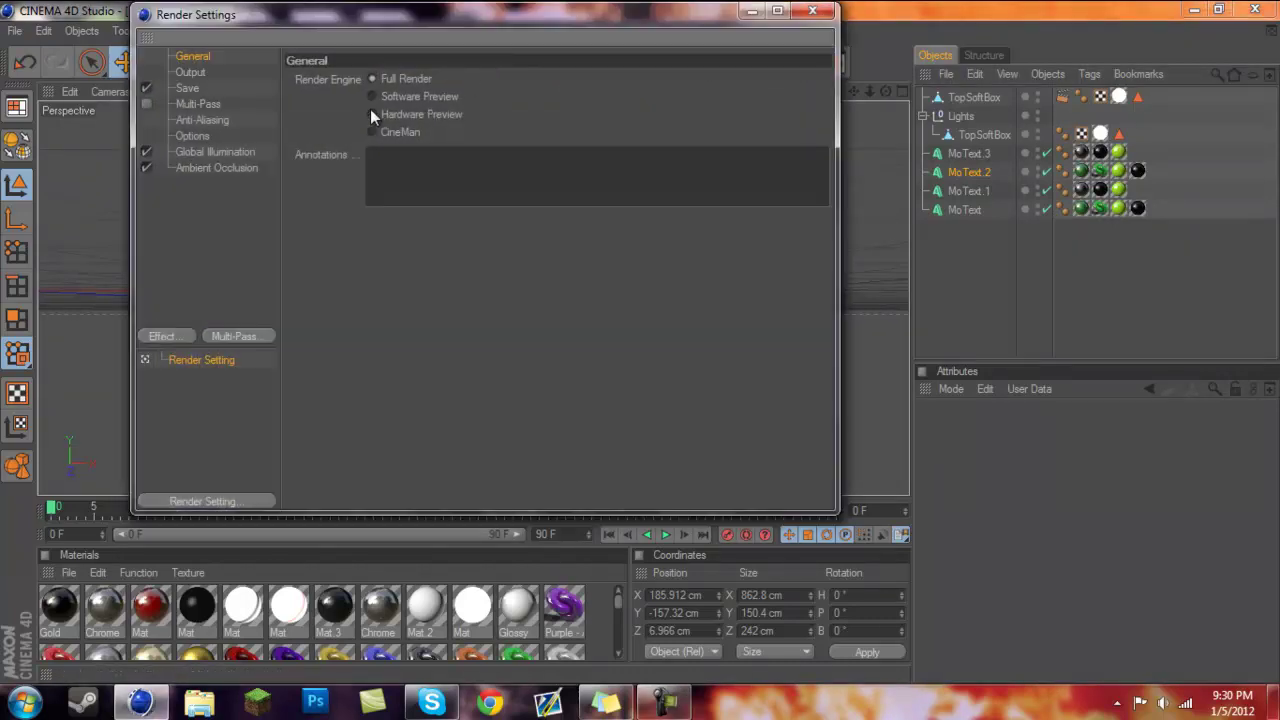
{"action": "left_click_drag", "start_coordinate": [374, 28], "coordinate": [533, 32]}
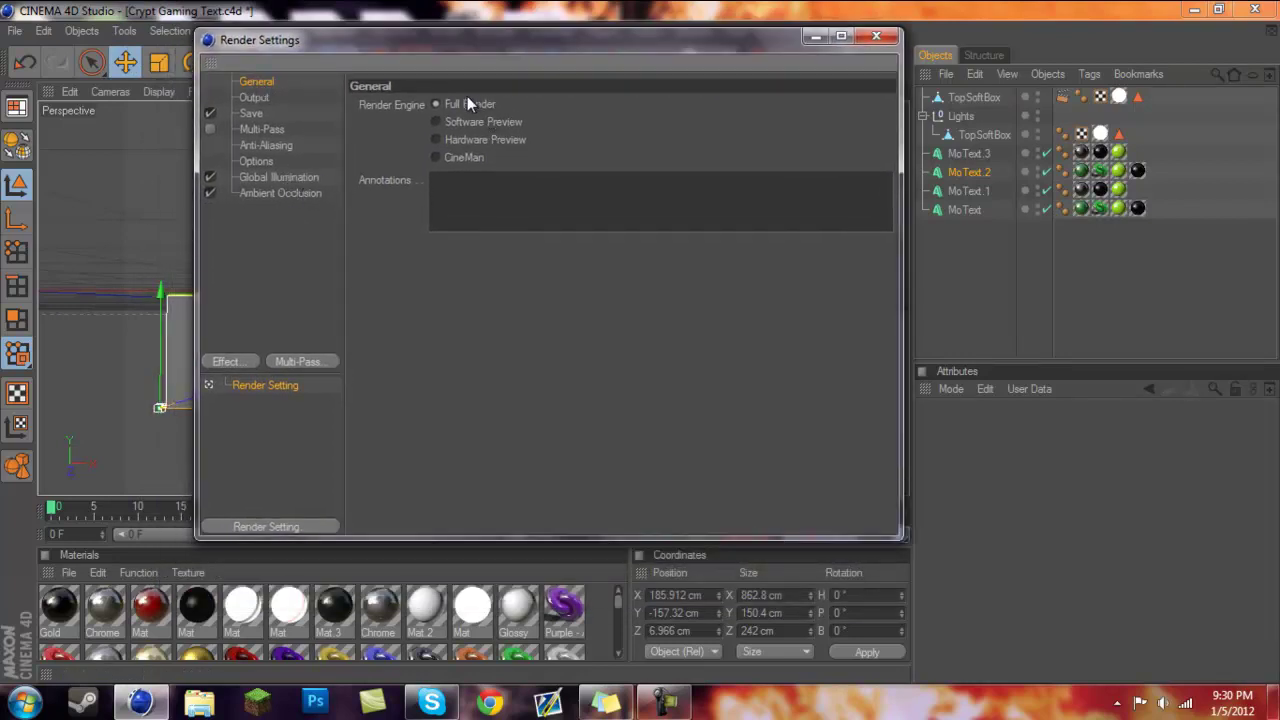
{"action": "left_click", "coordinate": [262, 99]}
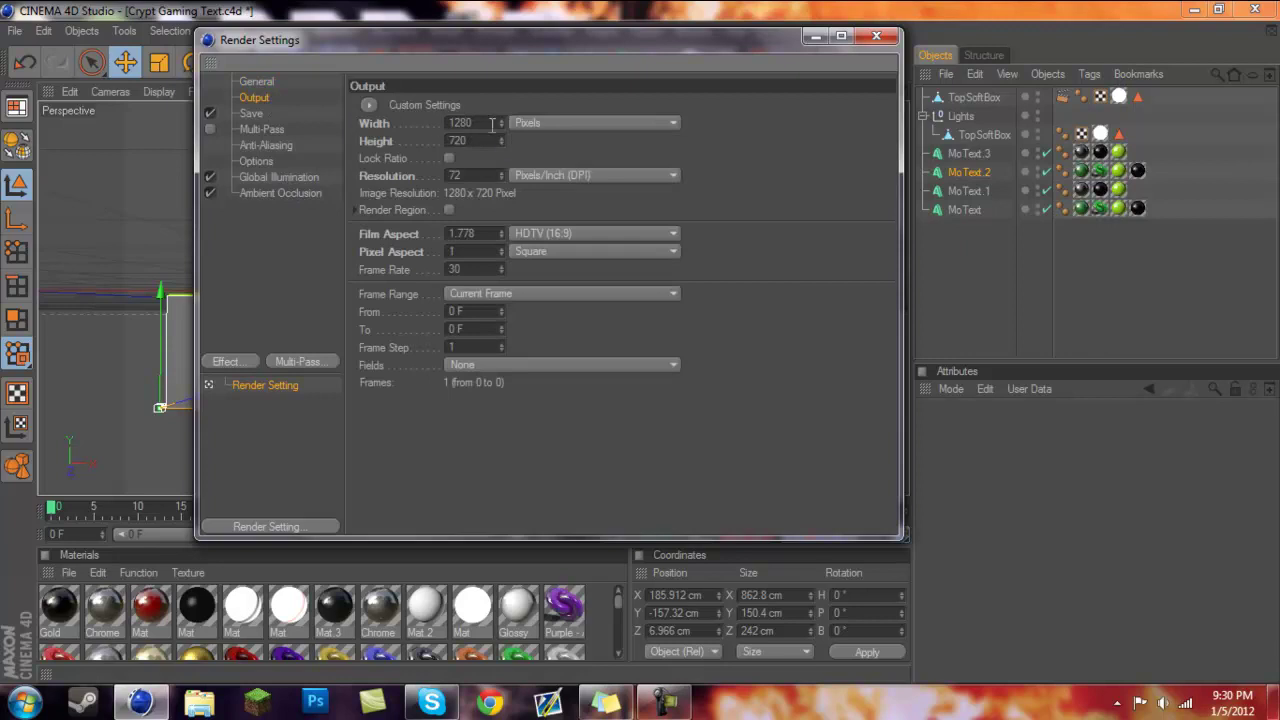
{"action": "type", "text": "1920"}
{"action": "key", "text": "Tab"}
{"action": "type", "text": "7"}
{"action": "key", "text": "BackSpace"}
{"action": "type", "text": "1080"}
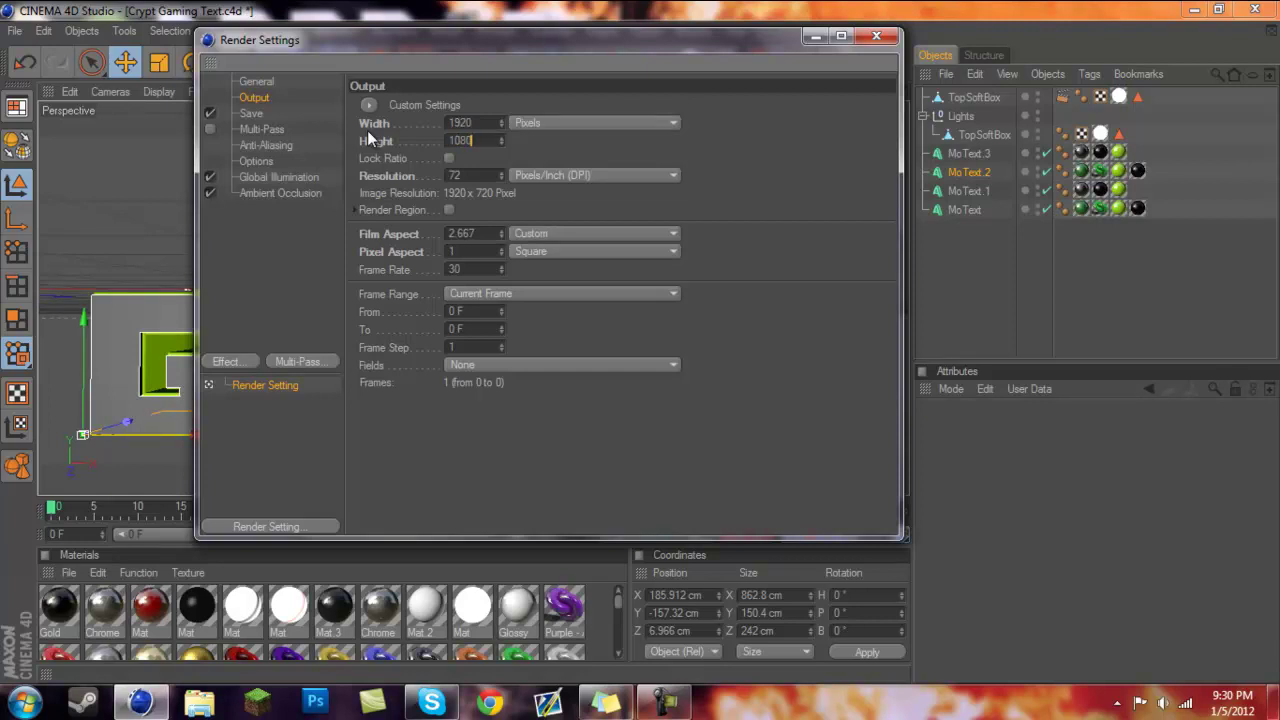
{"action": "left_click_drag", "start_coordinate": [367, 55], "coordinate": [516, 85]}
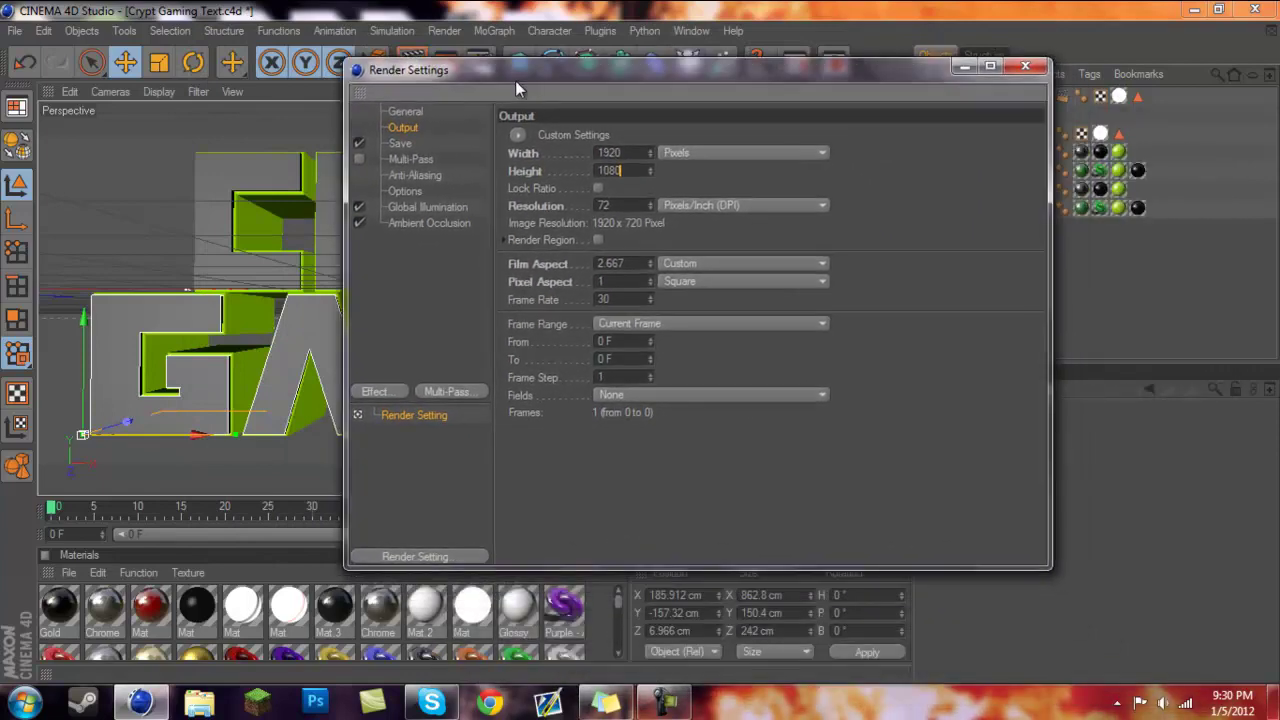
Step: On the Save page, keep the existing 'Astro Trickshotting' output path and PNG format
{"action": "left_click", "coordinate": [401, 143]}
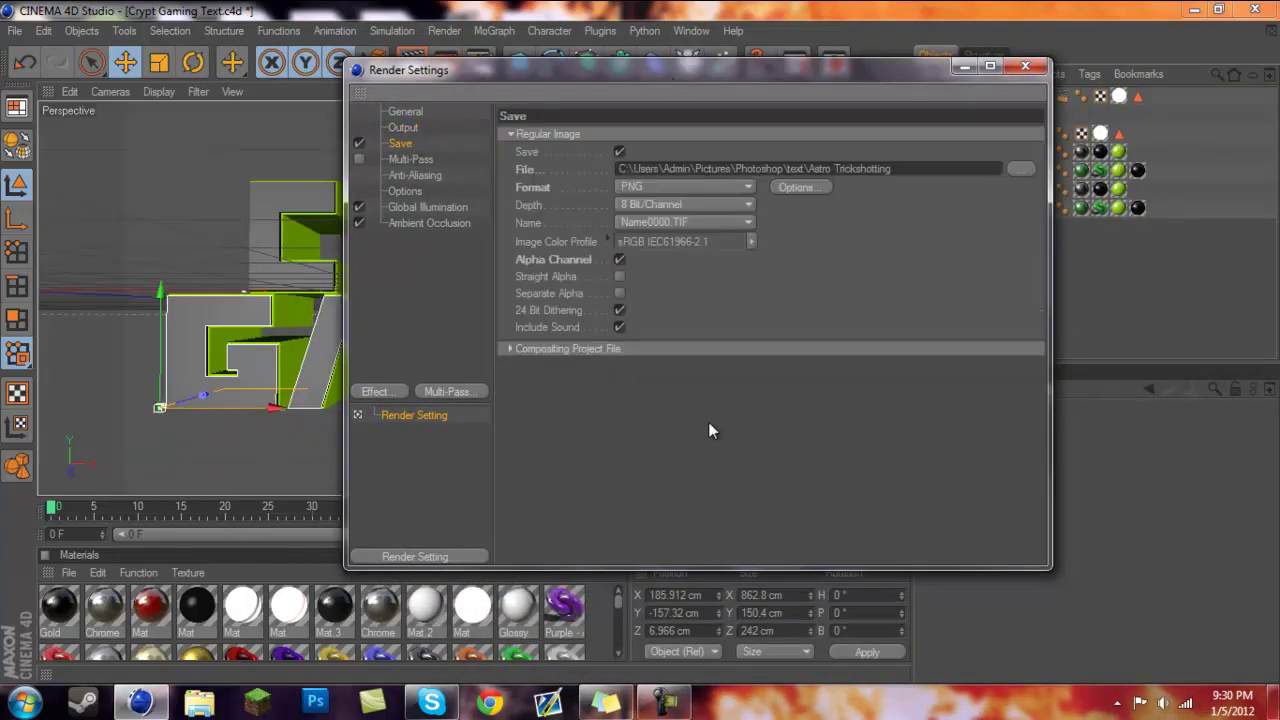
{"action": "left_click_drag", "start_coordinate": [716, 84], "coordinate": [598, 88]}
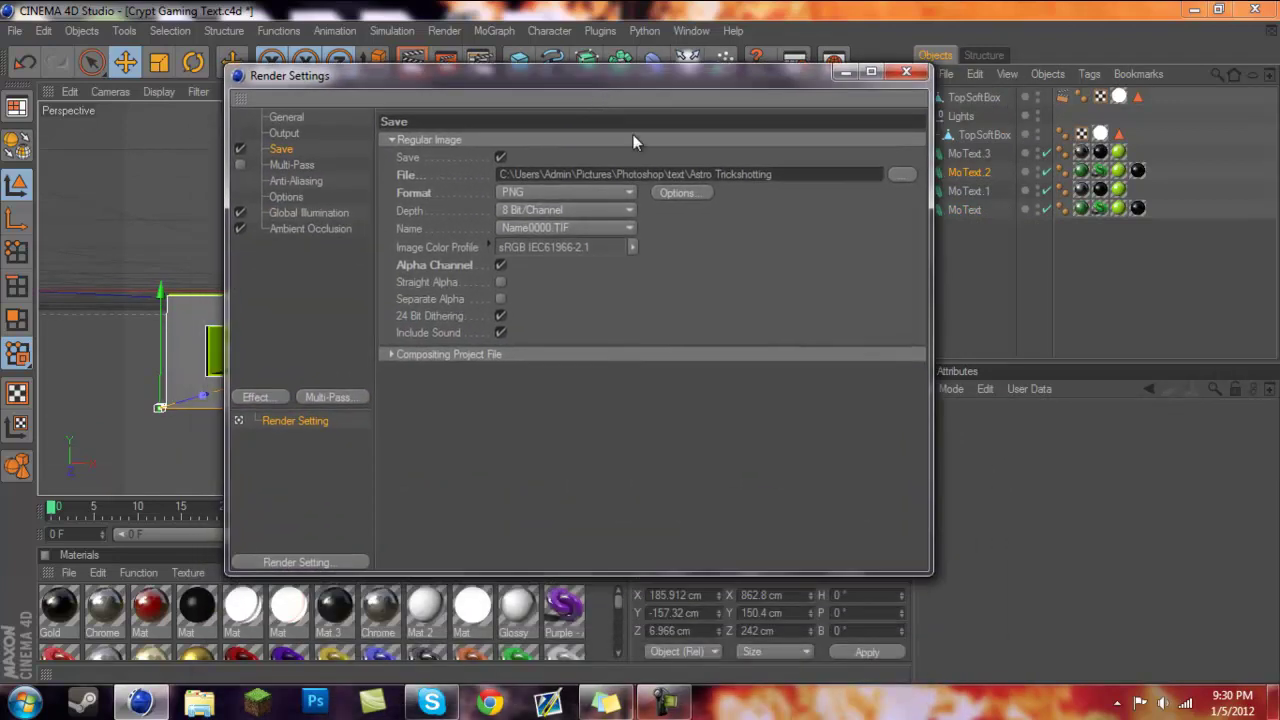
{"action": "left_click_drag", "start_coordinate": [818, 176], "coordinate": [480, 174]}
{"action": "double_click", "coordinate": [808, 176]}
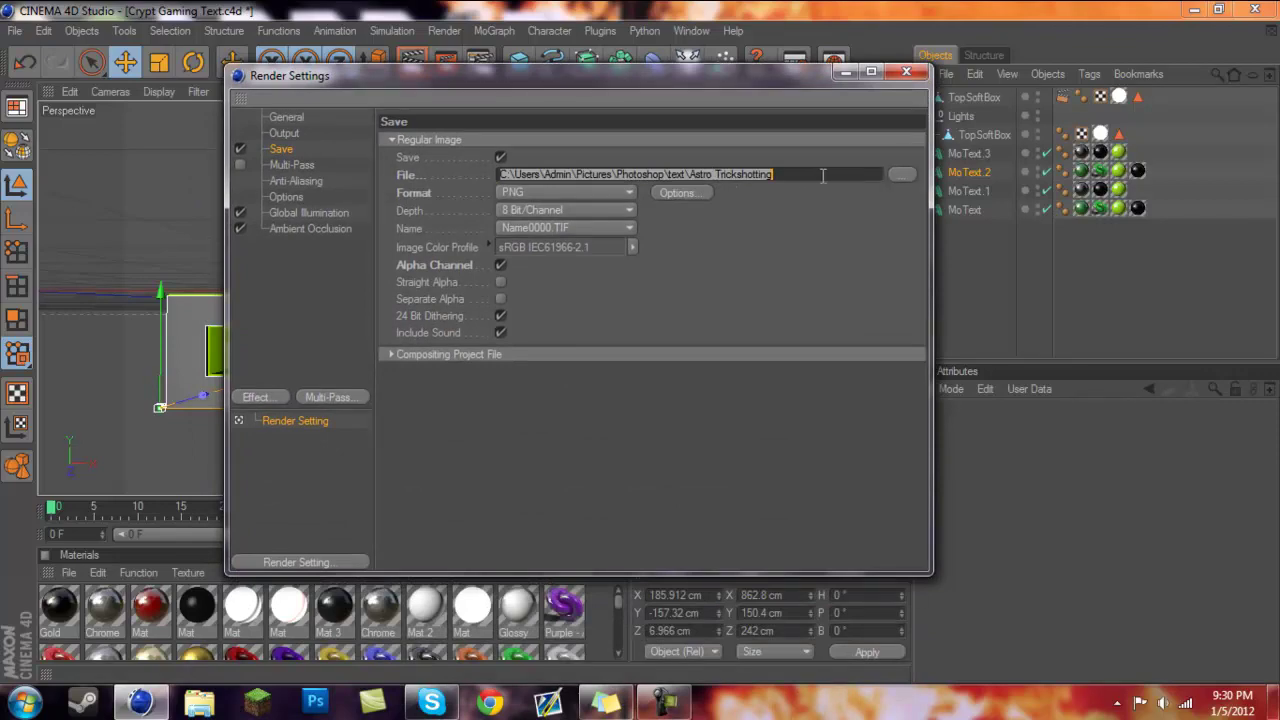
{"action": "left_click", "coordinate": [900, 175]}
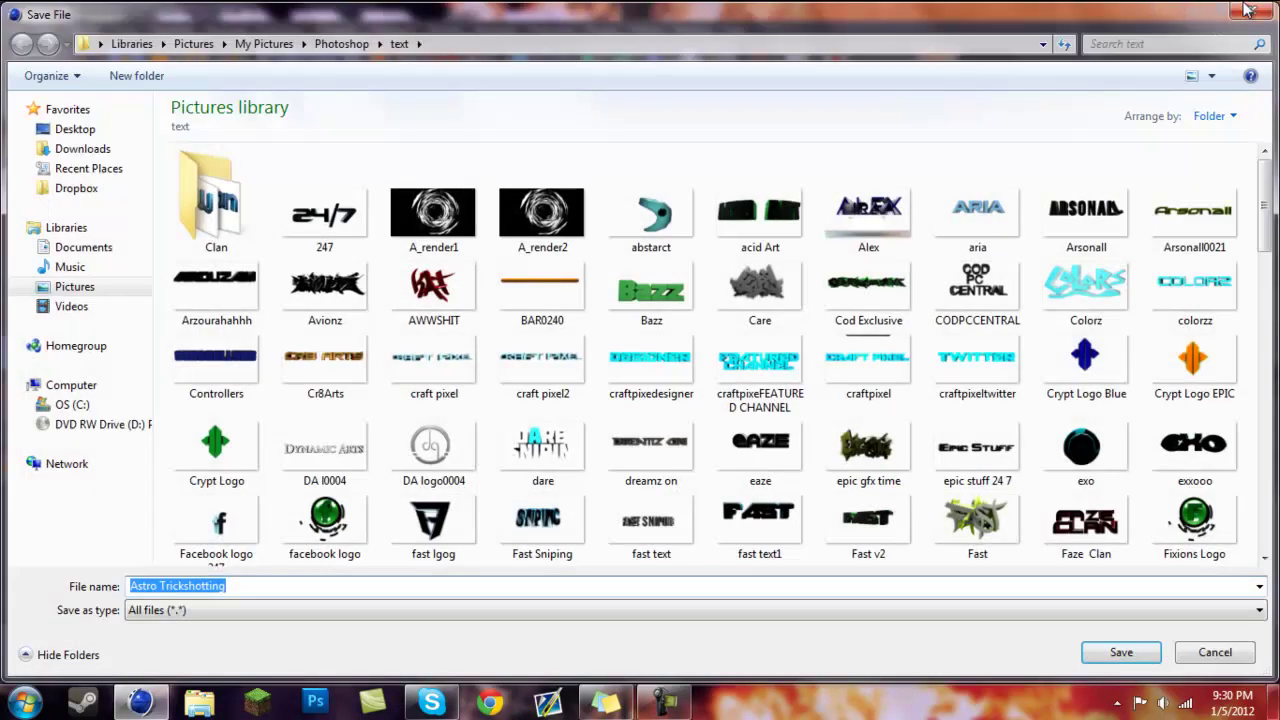
{"action": "key", "text": "Return"}
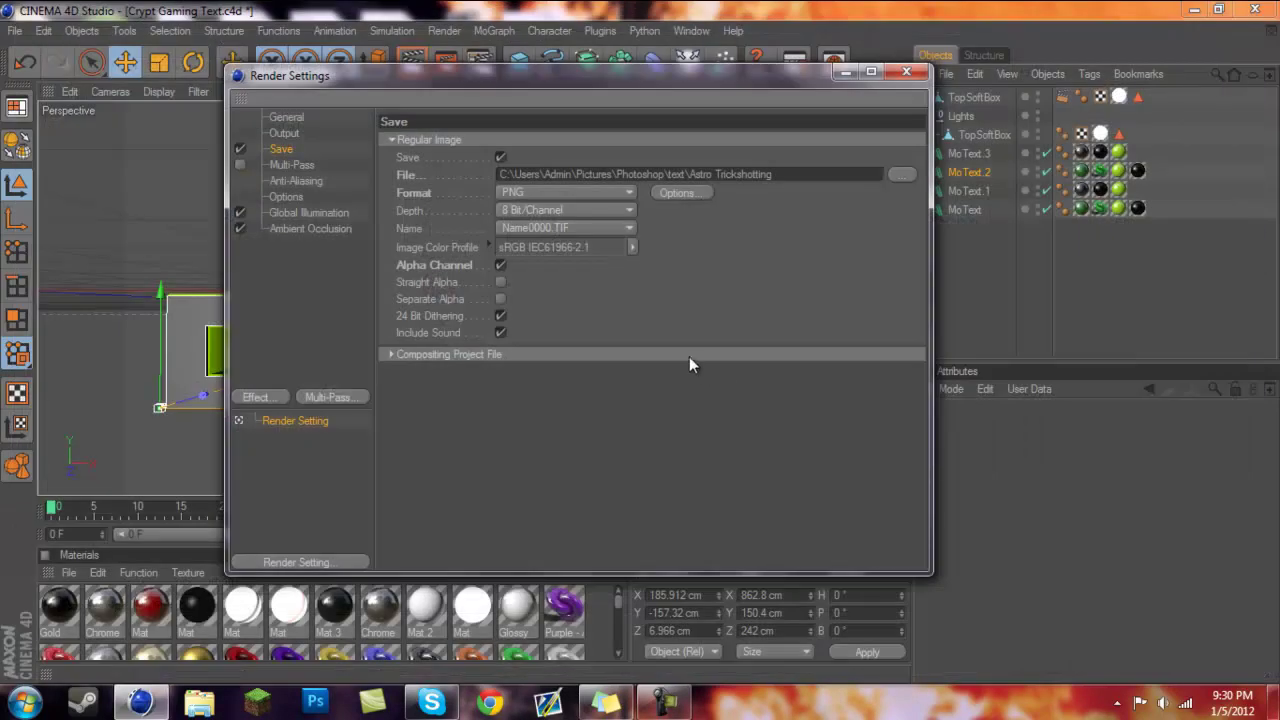
{"action": "left_click", "coordinate": [569, 189]}
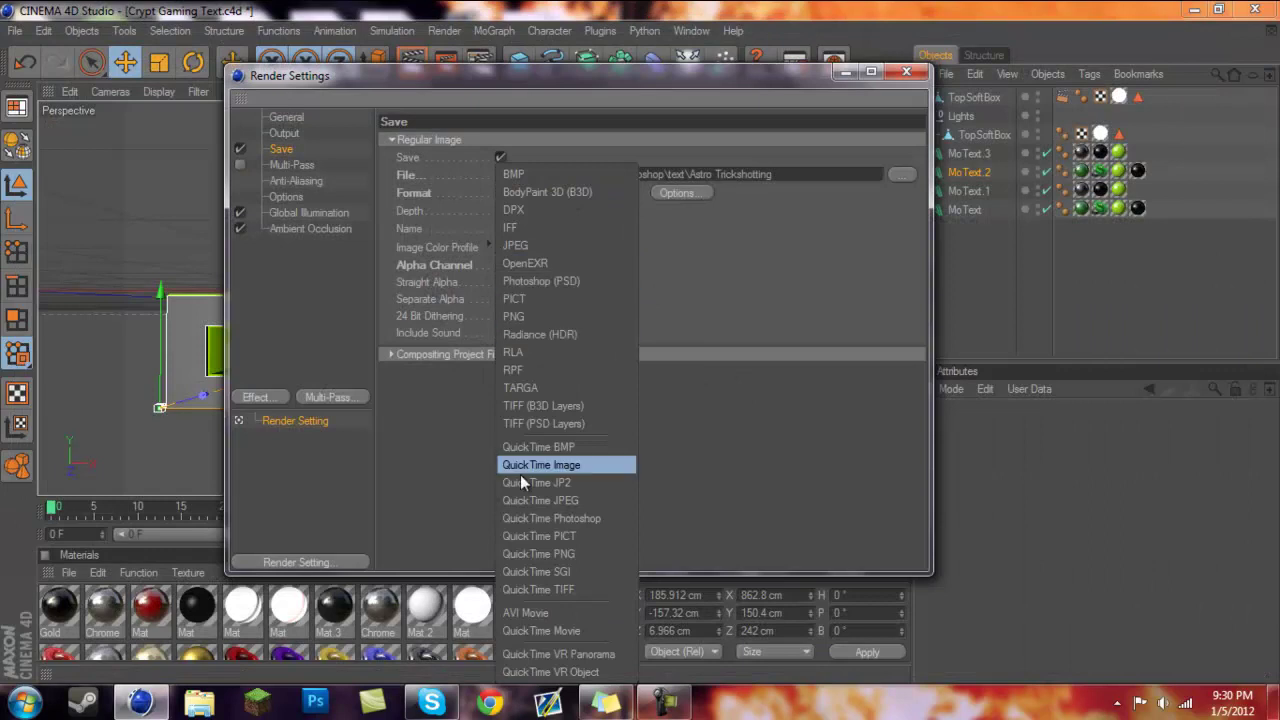
{"action": "left_click", "coordinate": [533, 316]}
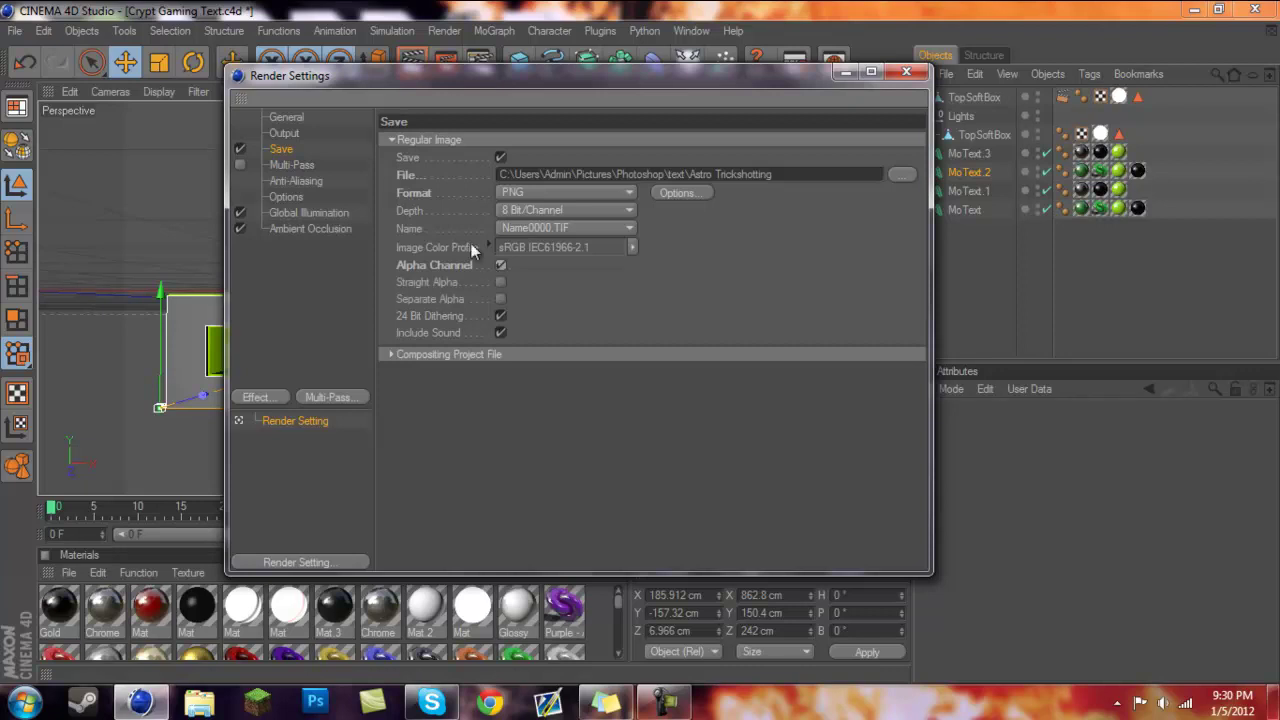
Step: Review Multi-Pass and Anti-Aliasing, keeping quality at Best and maximum level at 2x2
{"action": "left_click", "coordinate": [287, 164]}
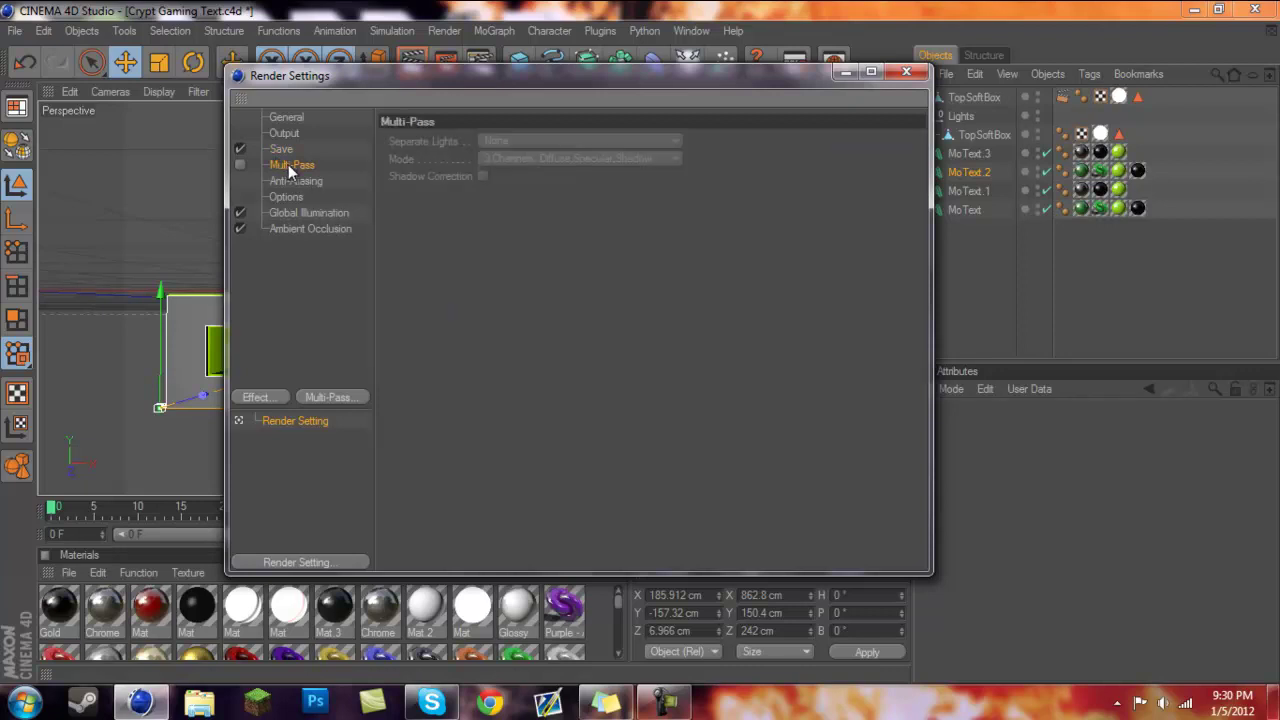
{"action": "left_click", "coordinate": [298, 182]}
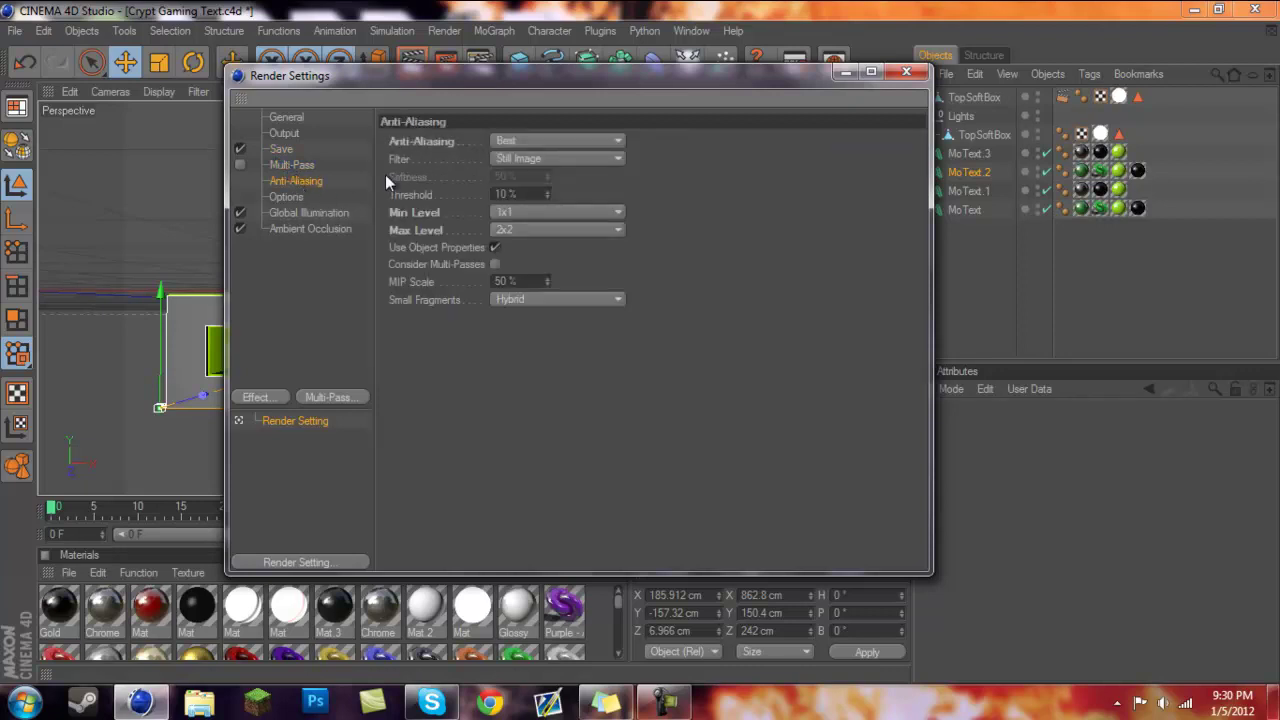
{"action": "left_click", "coordinate": [546, 137]}
{"action": "left_click", "coordinate": [547, 199]}
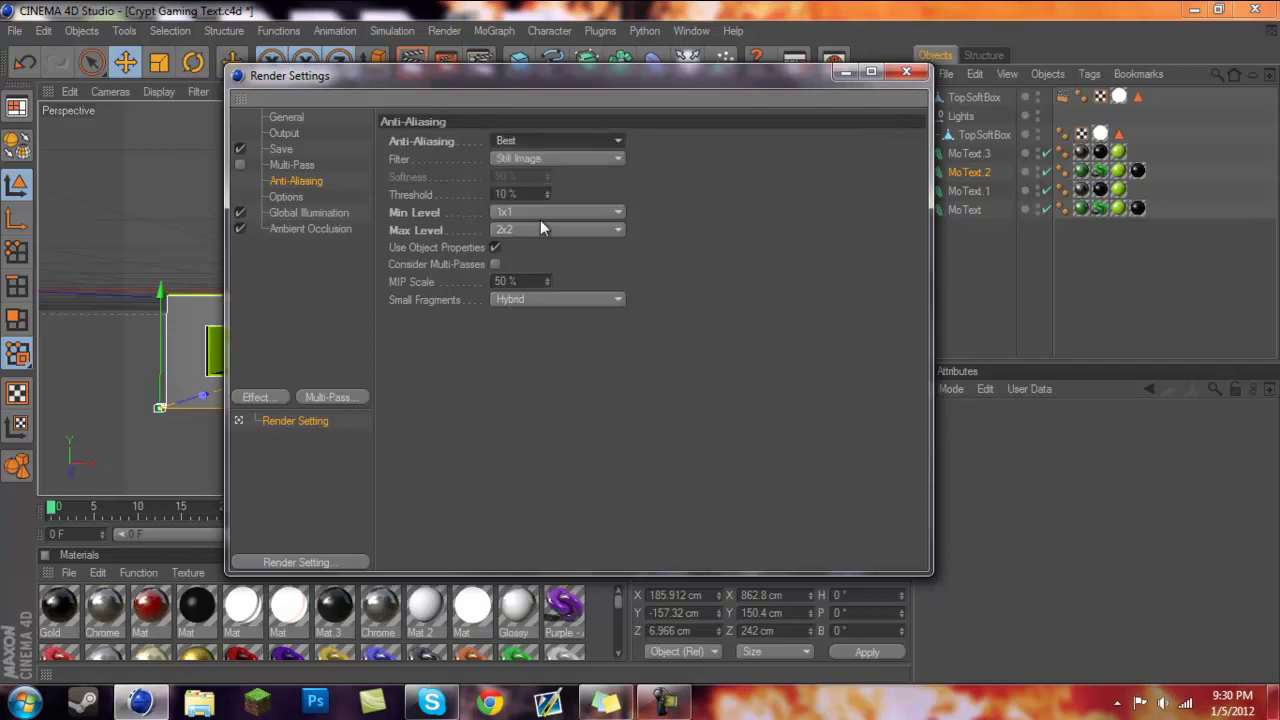
{"action": "left_click", "coordinate": [537, 230]}
{"action": "left_click", "coordinate": [527, 266]}
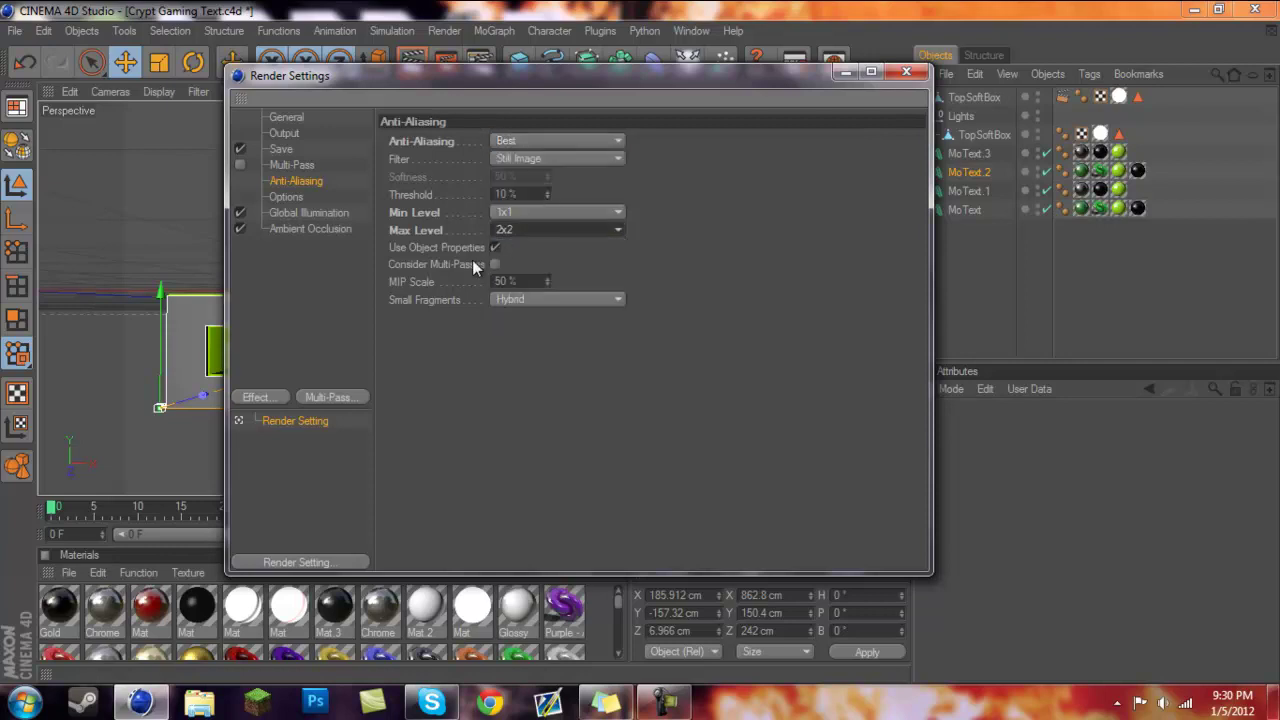
Step: Check the Options and Global Illumination pages, then bring up the post effects list
{"action": "left_click", "coordinate": [286, 197]}
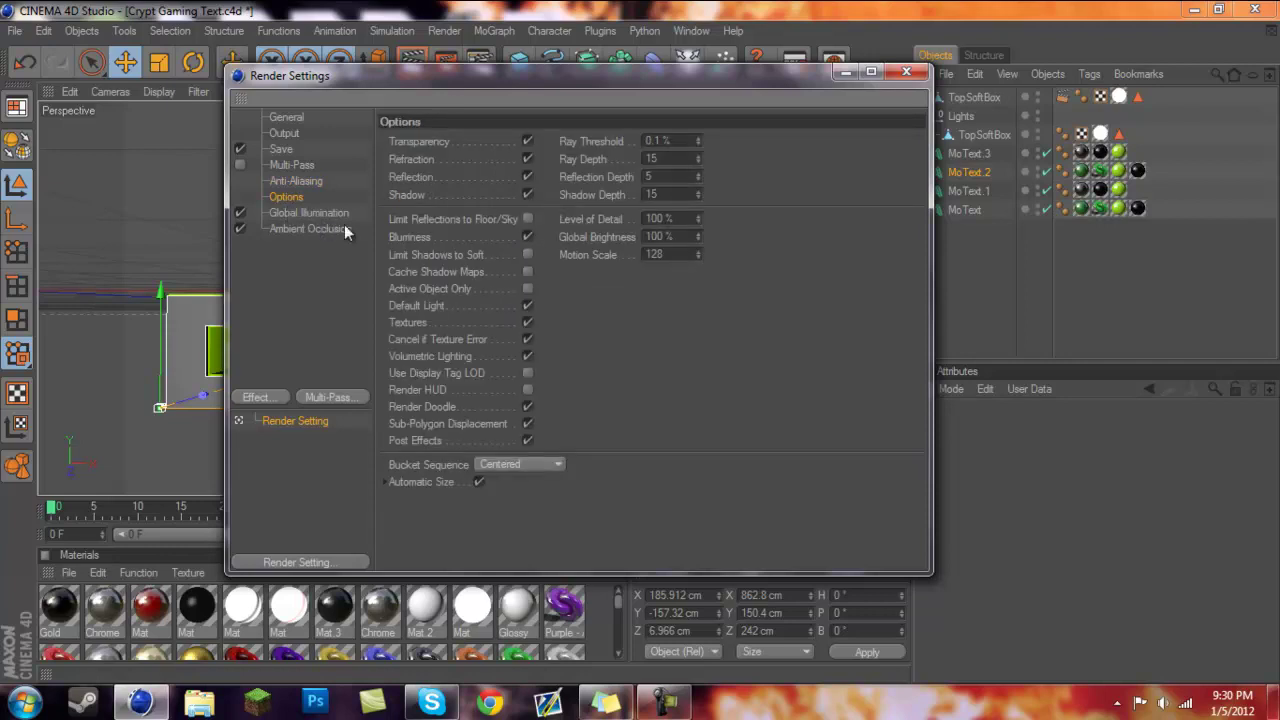
{"action": "left_click", "coordinate": [331, 215]}
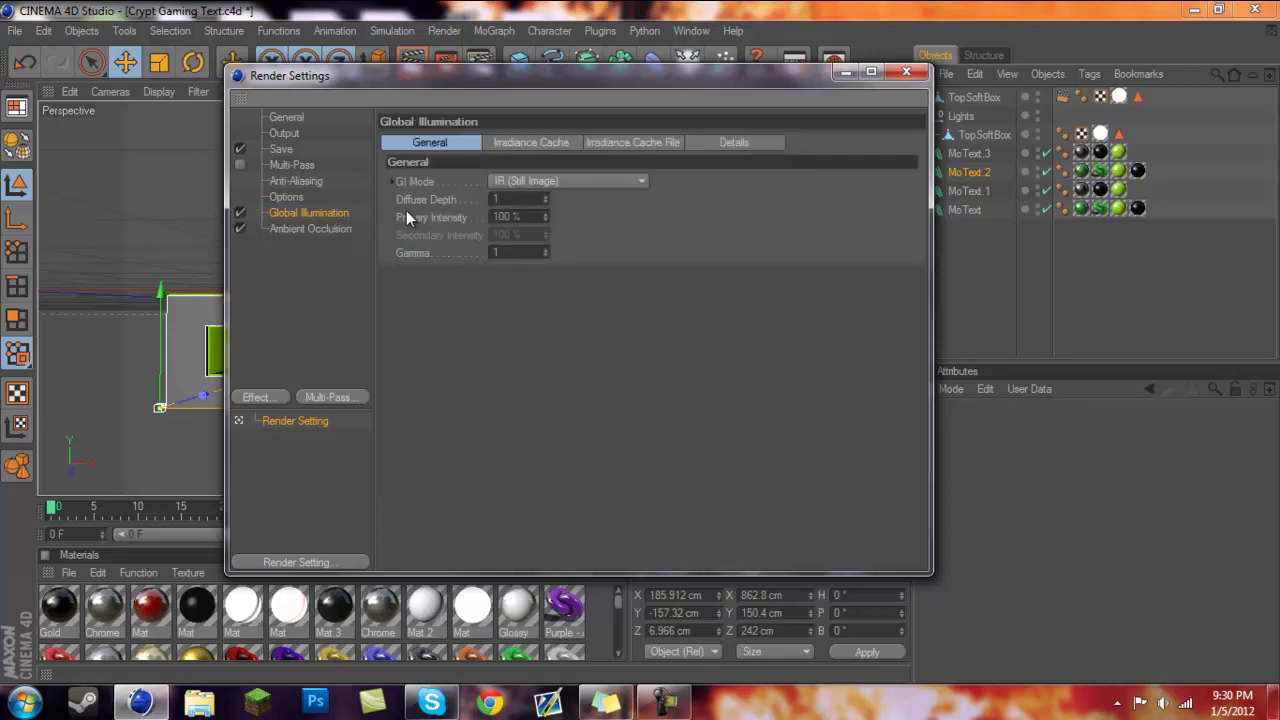
{"action": "left_click", "coordinate": [268, 397]}
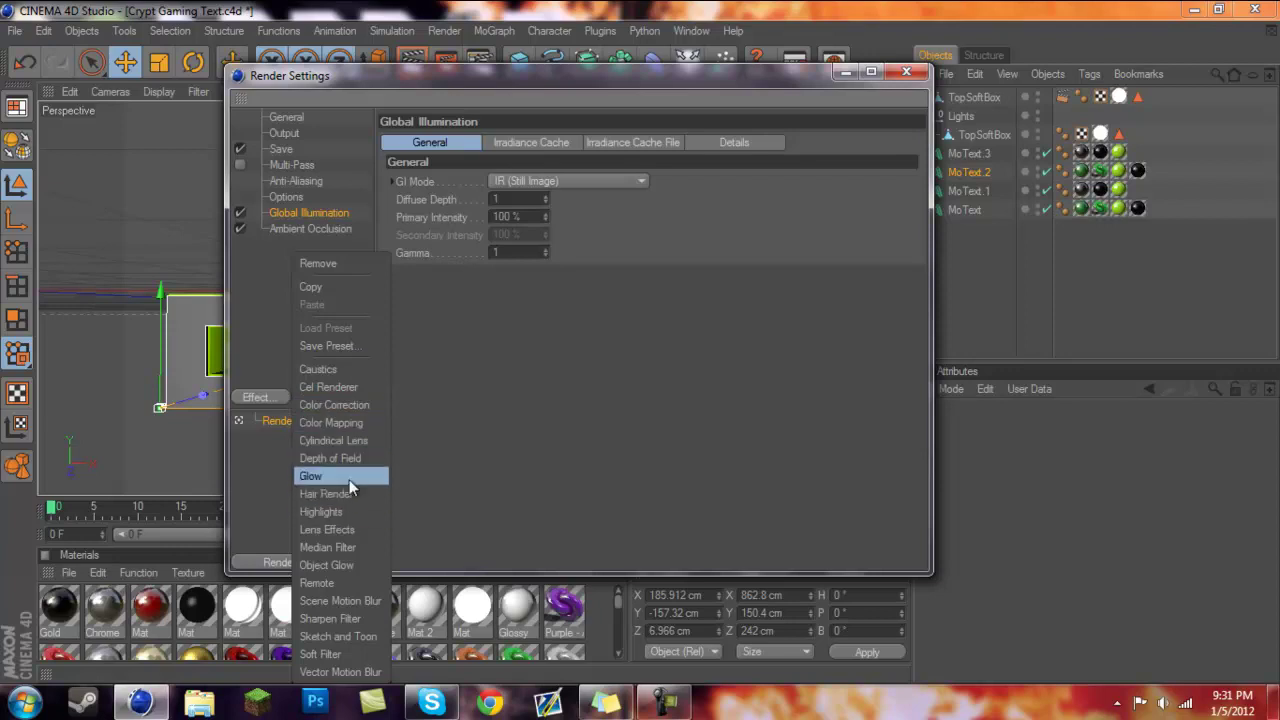
Step: Dismiss the effects list and review the Global Illumination irradiance cache and detail tabs
{"action": "left_click", "coordinate": [268, 342]}
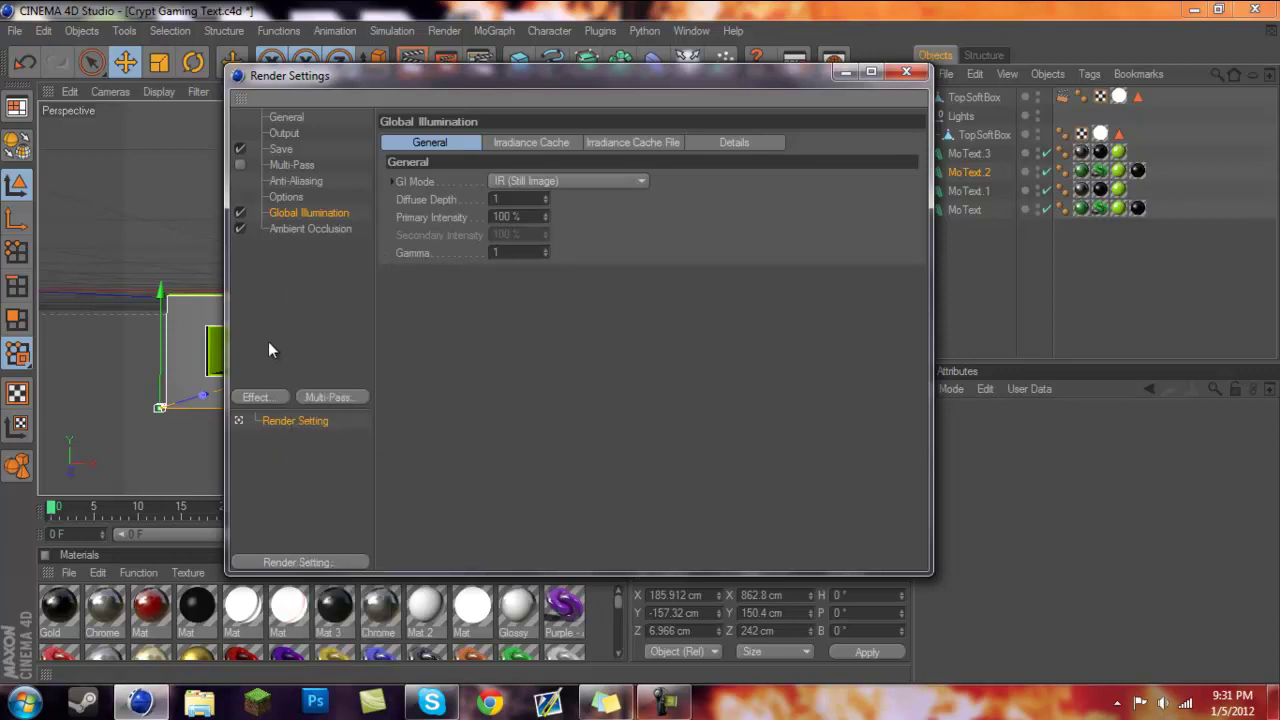
{"action": "left_click", "coordinate": [520, 143]}
{"action": "left_click", "coordinate": [641, 142]}
{"action": "left_click", "coordinate": [738, 140]}
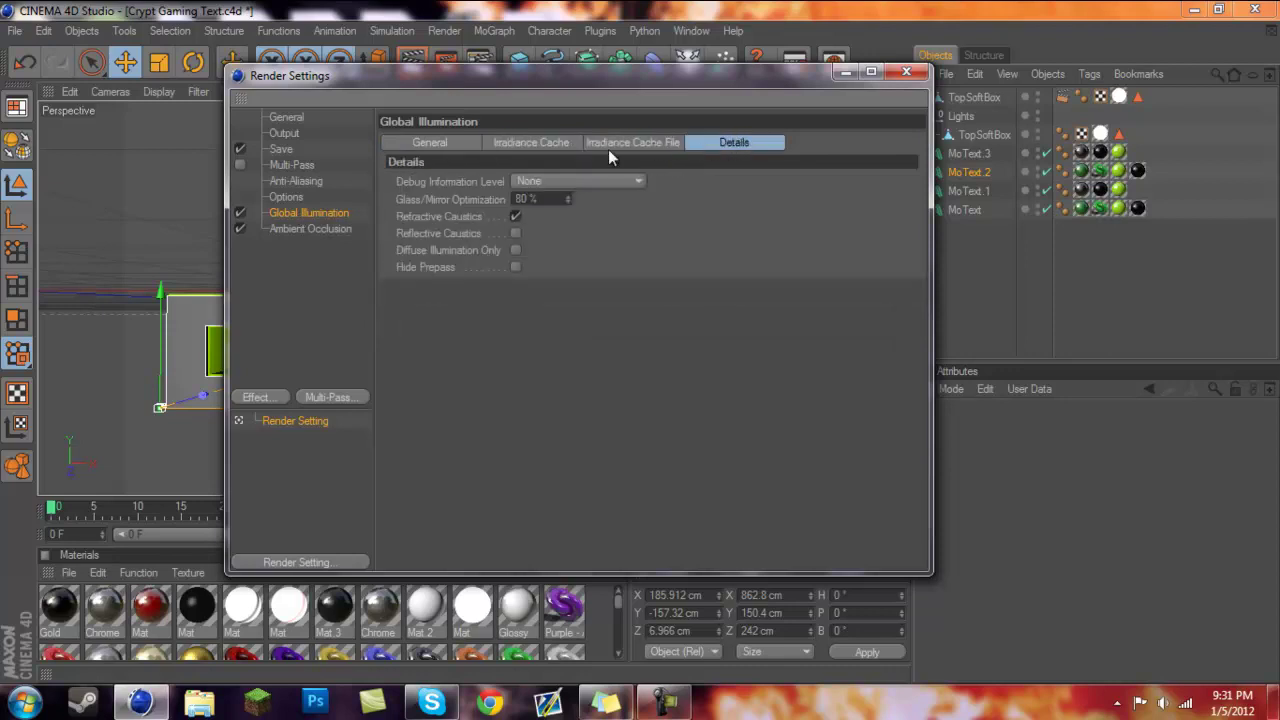
{"action": "left_click", "coordinate": [624, 145]}
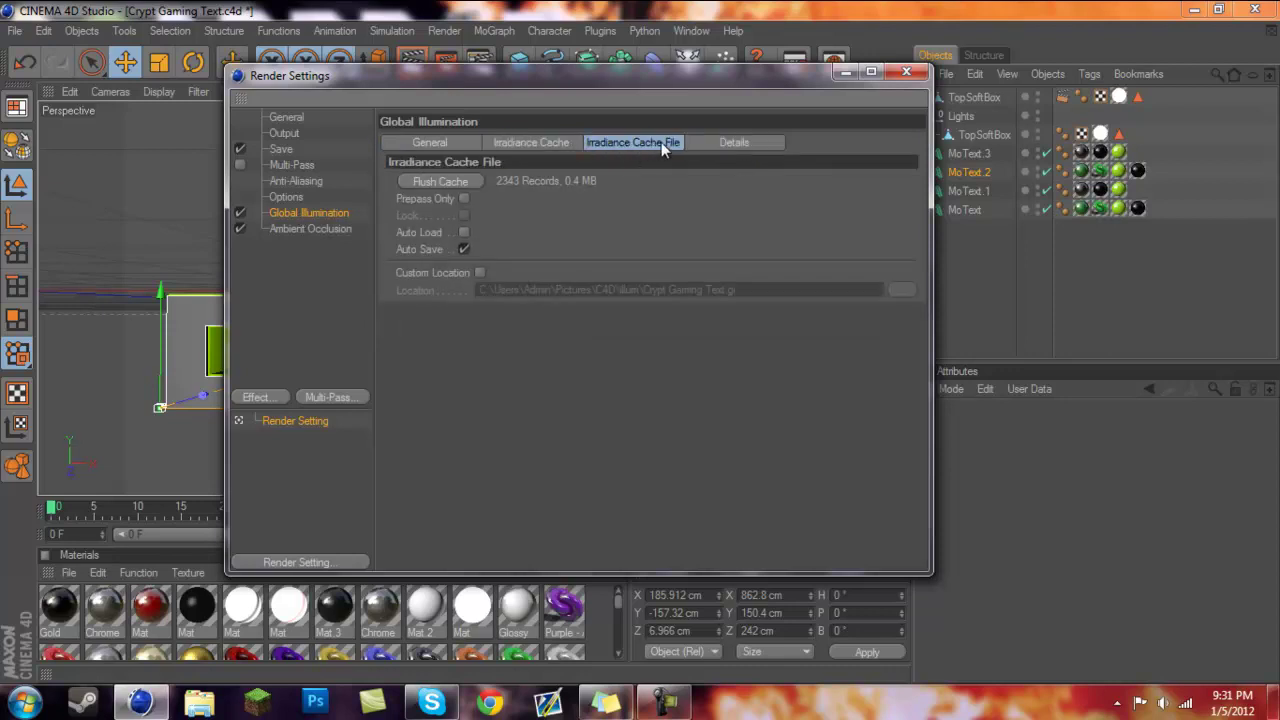
{"action": "left_click", "coordinate": [690, 145]}
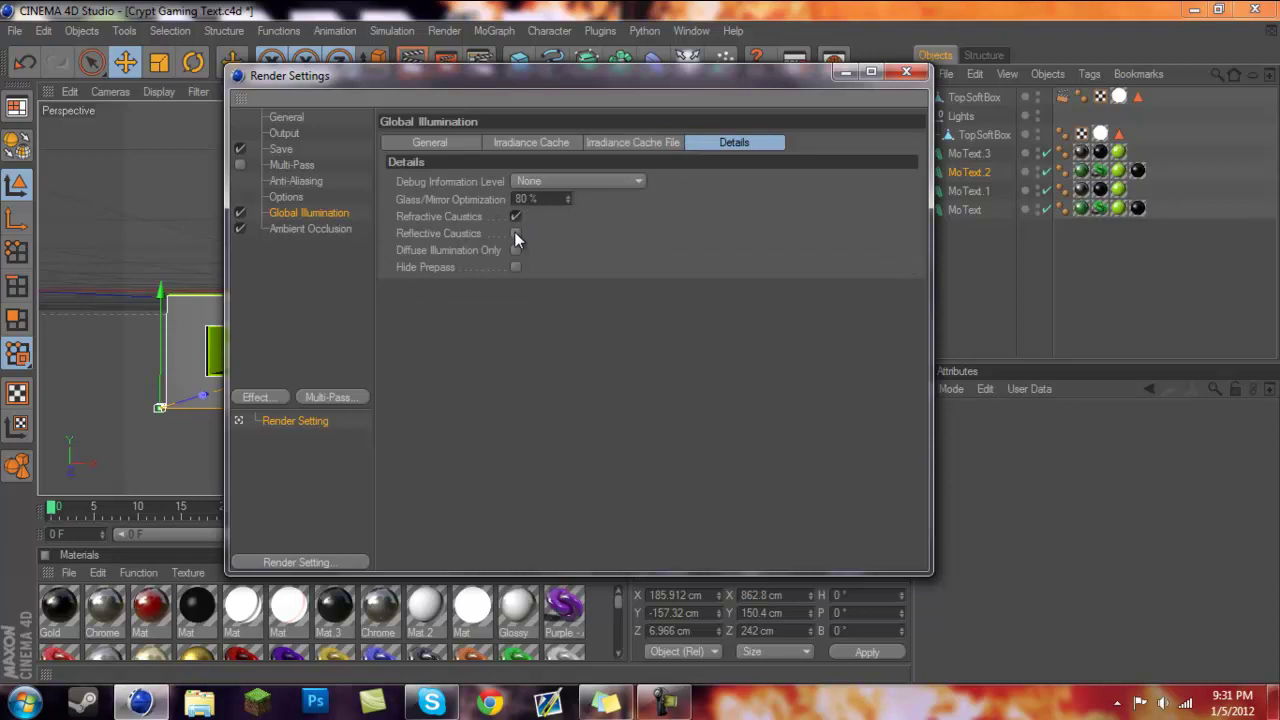
{"action": "left_click", "coordinate": [525, 144]}
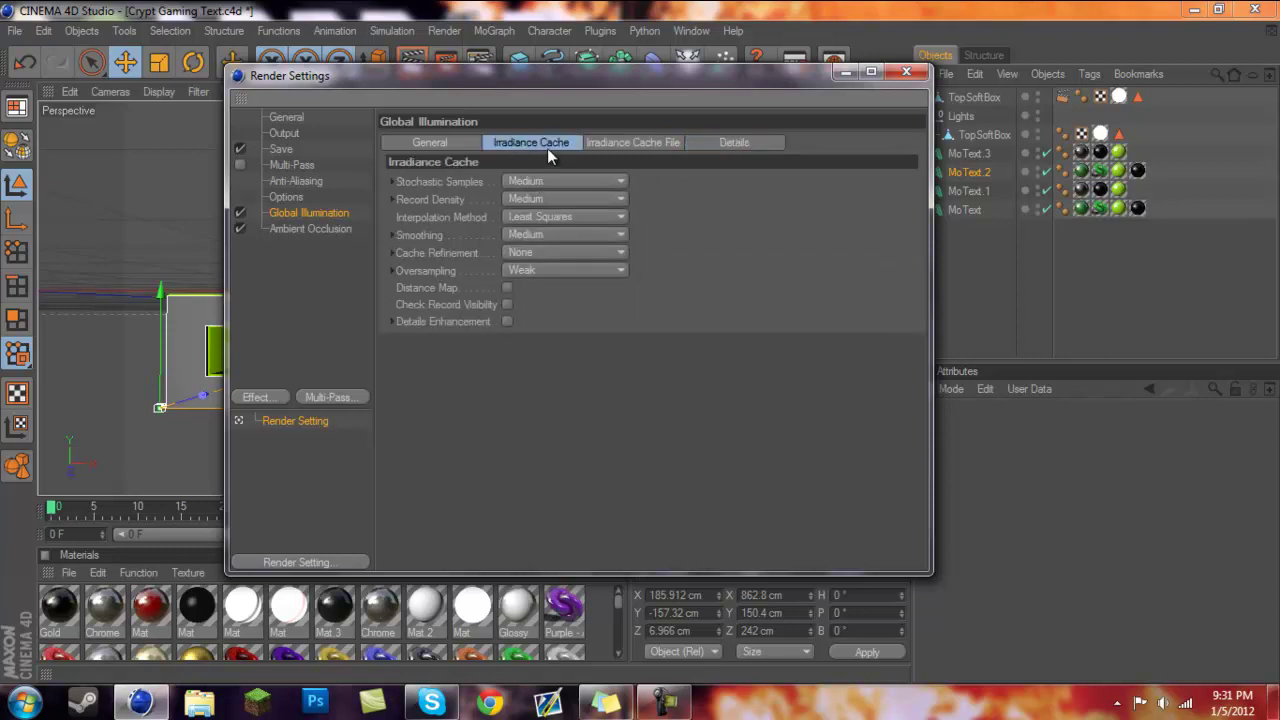
Step: Set Ambient Occlusion contrast to 50% and close Render Settings
{"action": "left_click", "coordinate": [319, 229]}
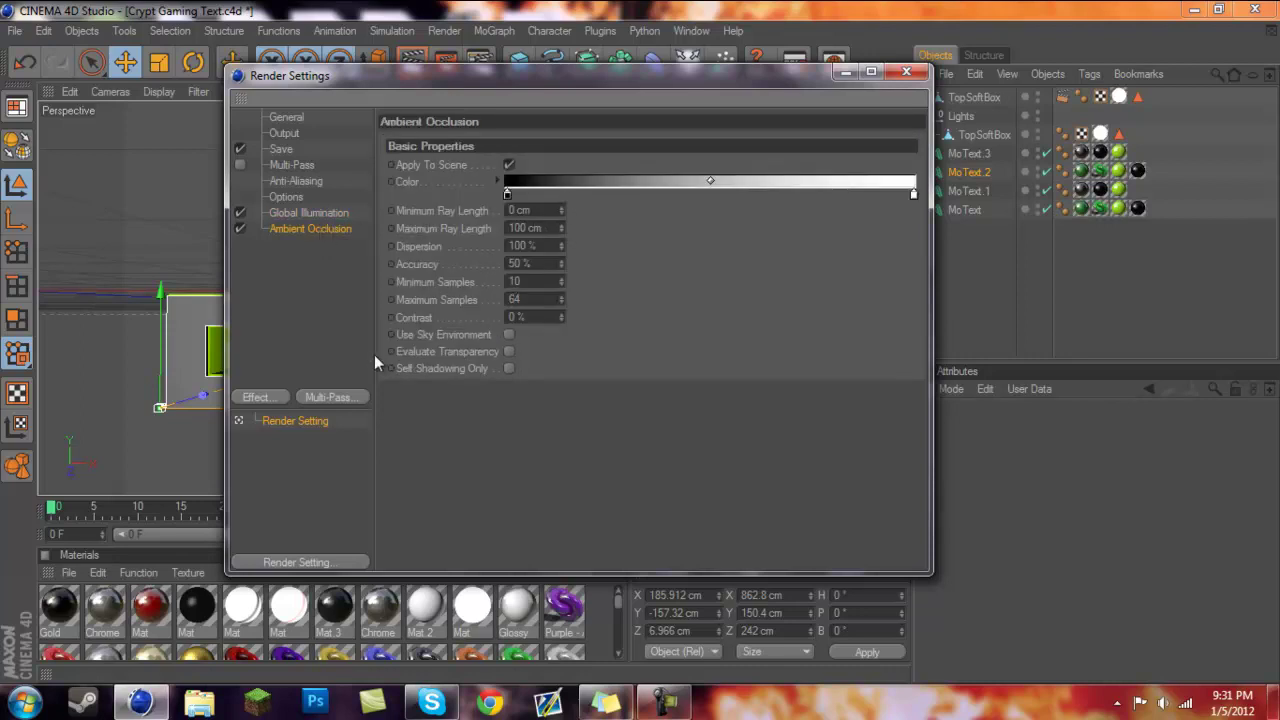
{"action": "left_click", "coordinate": [257, 397]}
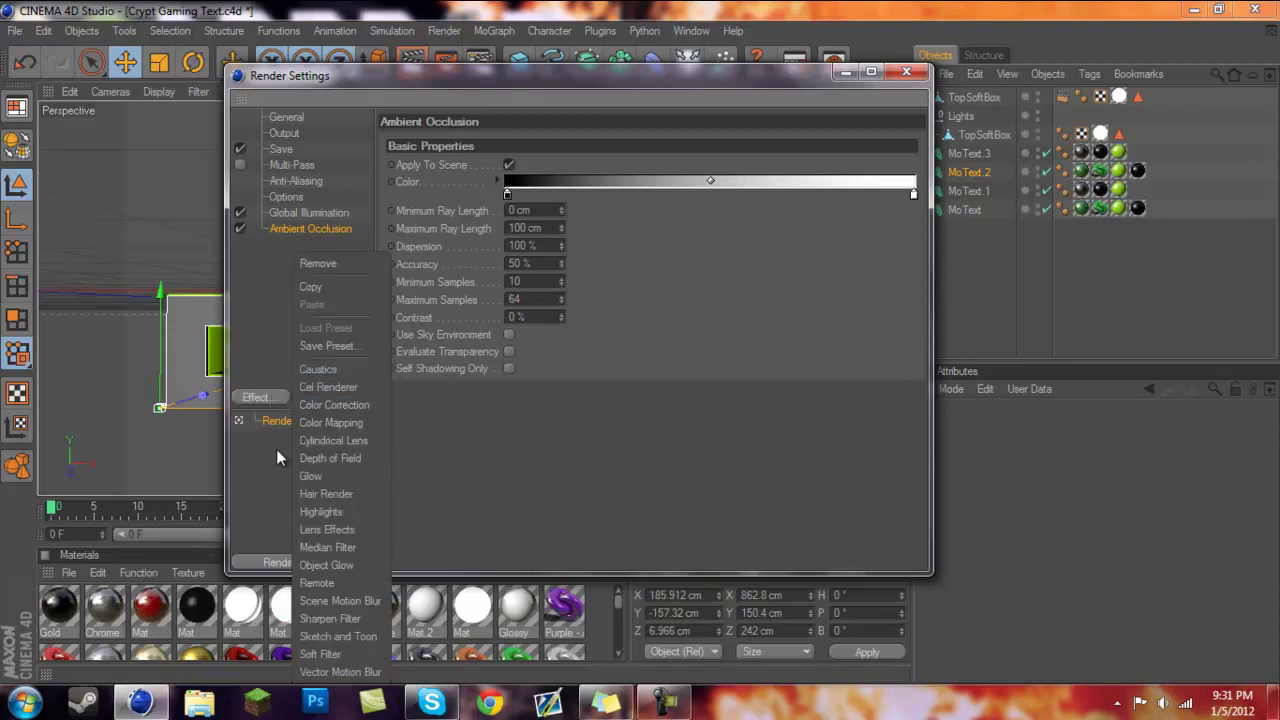
{"action": "left_click", "coordinate": [246, 335]}
{"action": "left_click", "coordinate": [545, 318]}
{"action": "type", "text": "50"}
{"action": "key", "text": "Return"}
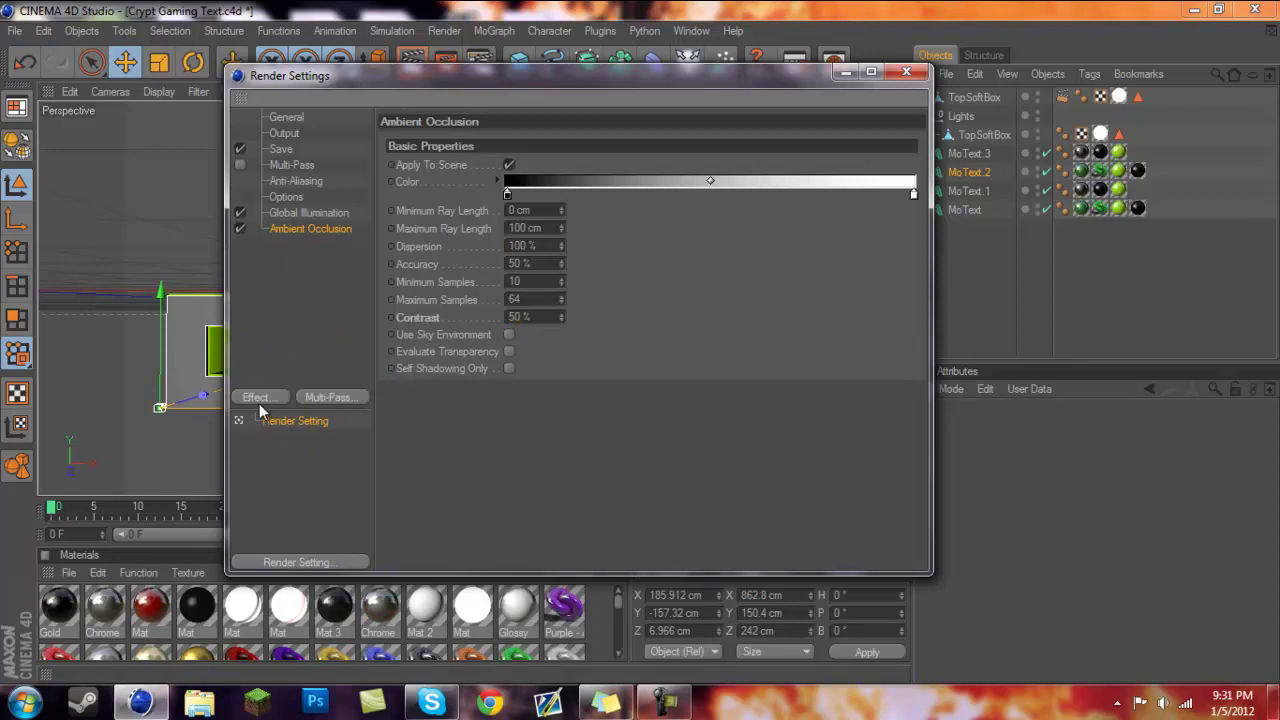
{"action": "left_click", "coordinate": [906, 71]}
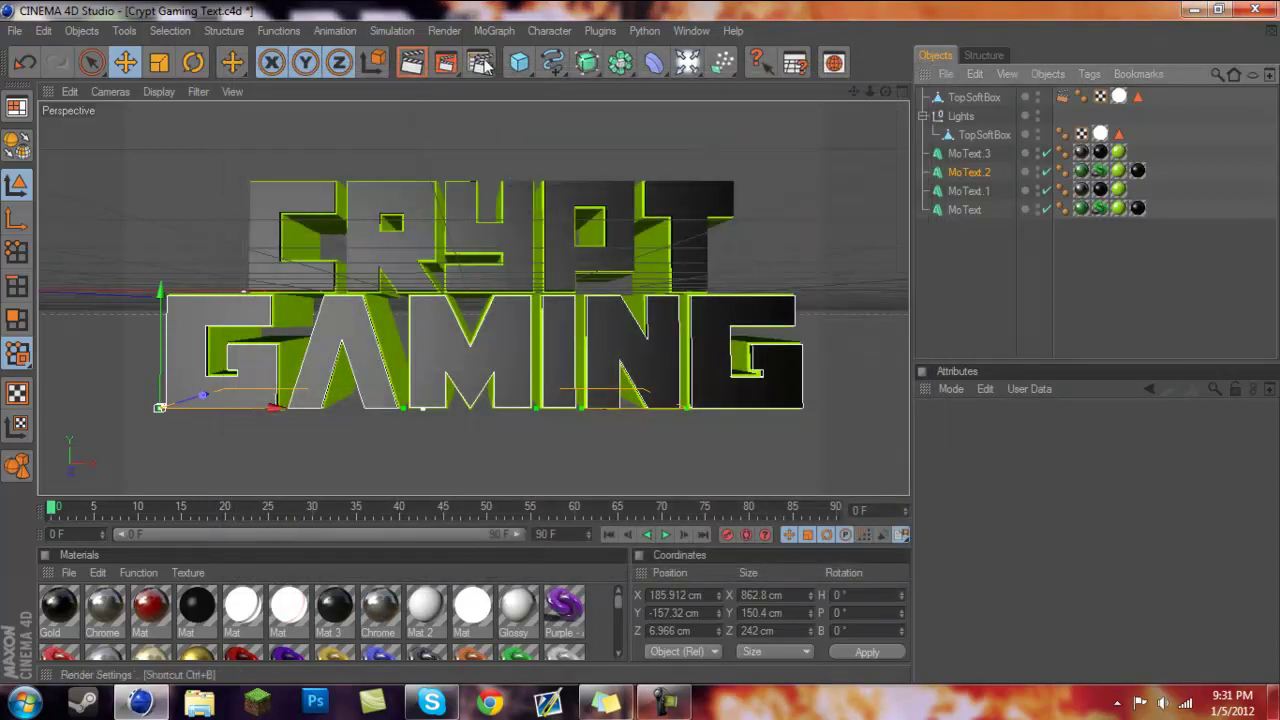
Step: Render the active viewport to preview the green-lit CRYPT GAMING text on black
{"action": "left_click", "coordinate": [411, 62]}
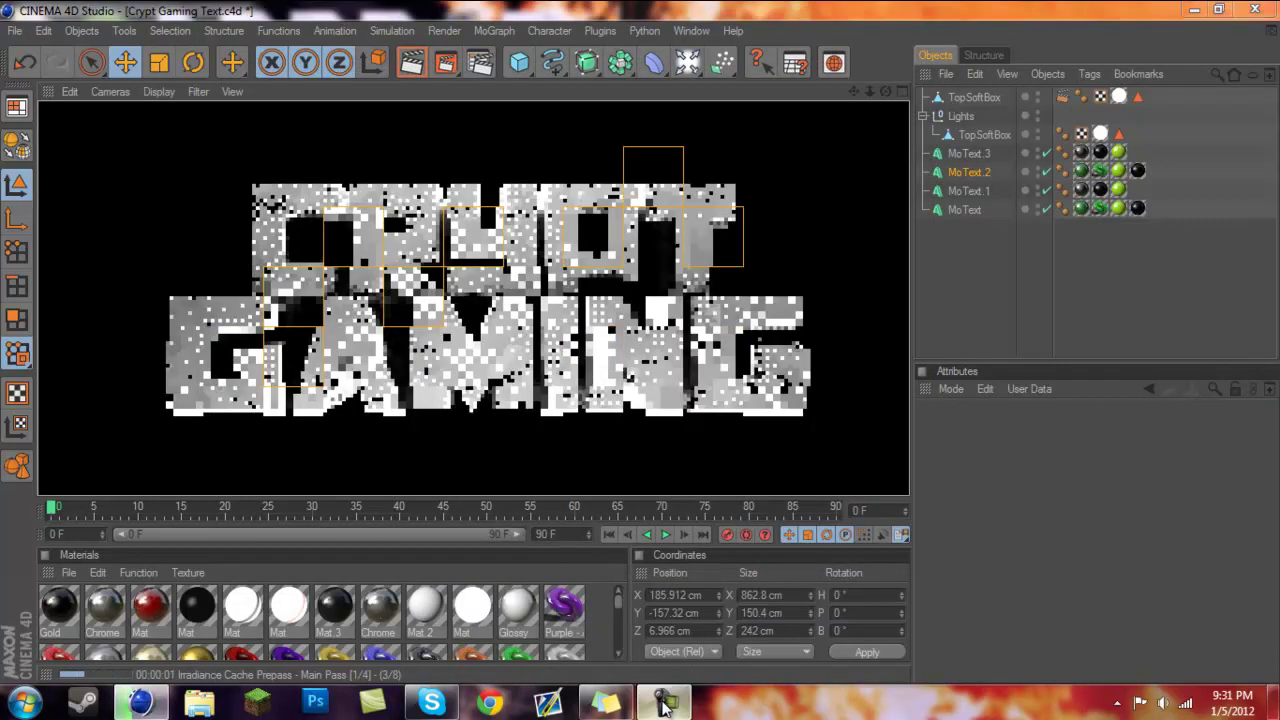
{"action": "left_click", "coordinate": [664, 700]}
{"action": "left_click", "coordinate": [1188, 615]}
{"action": "left_click", "coordinate": [1188, 615]}
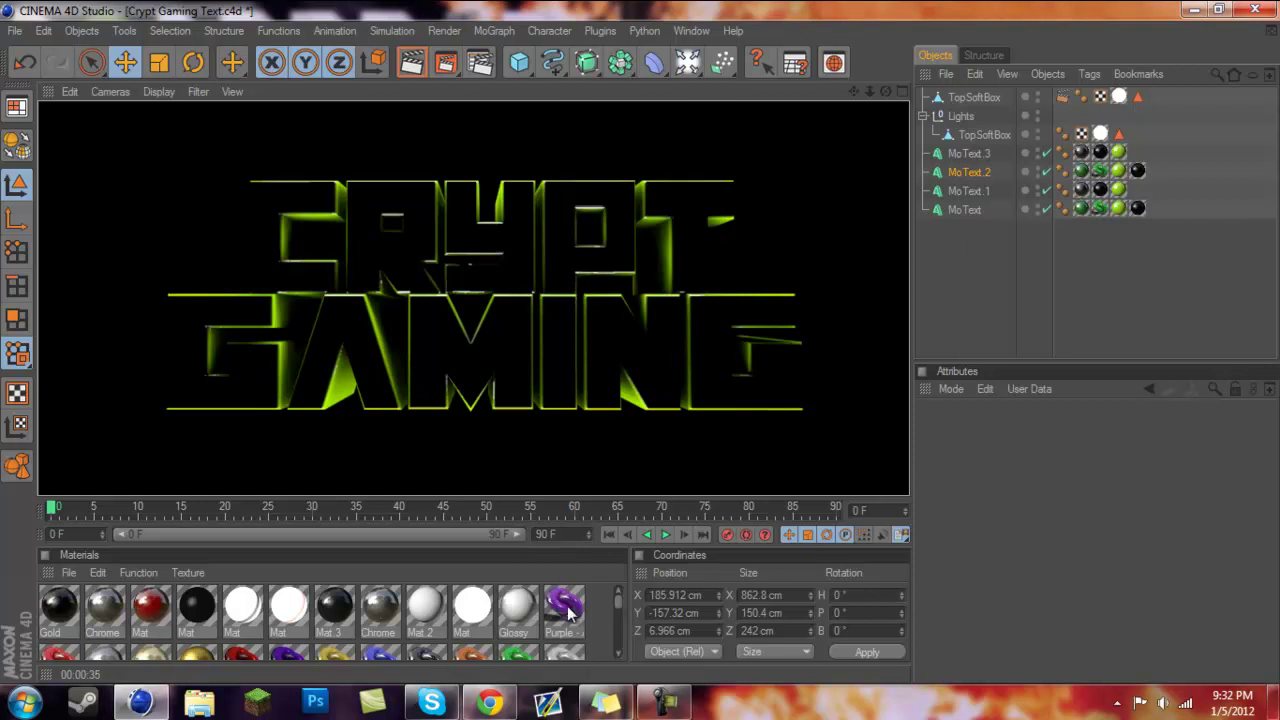
{"action": "scroll", "coordinate": [509, 616], "scroll_direction": "down", "scroll_amount": 5}
{"action": "left_click_drag", "start_coordinate": [620, 618], "coordinate": [606, 635]}
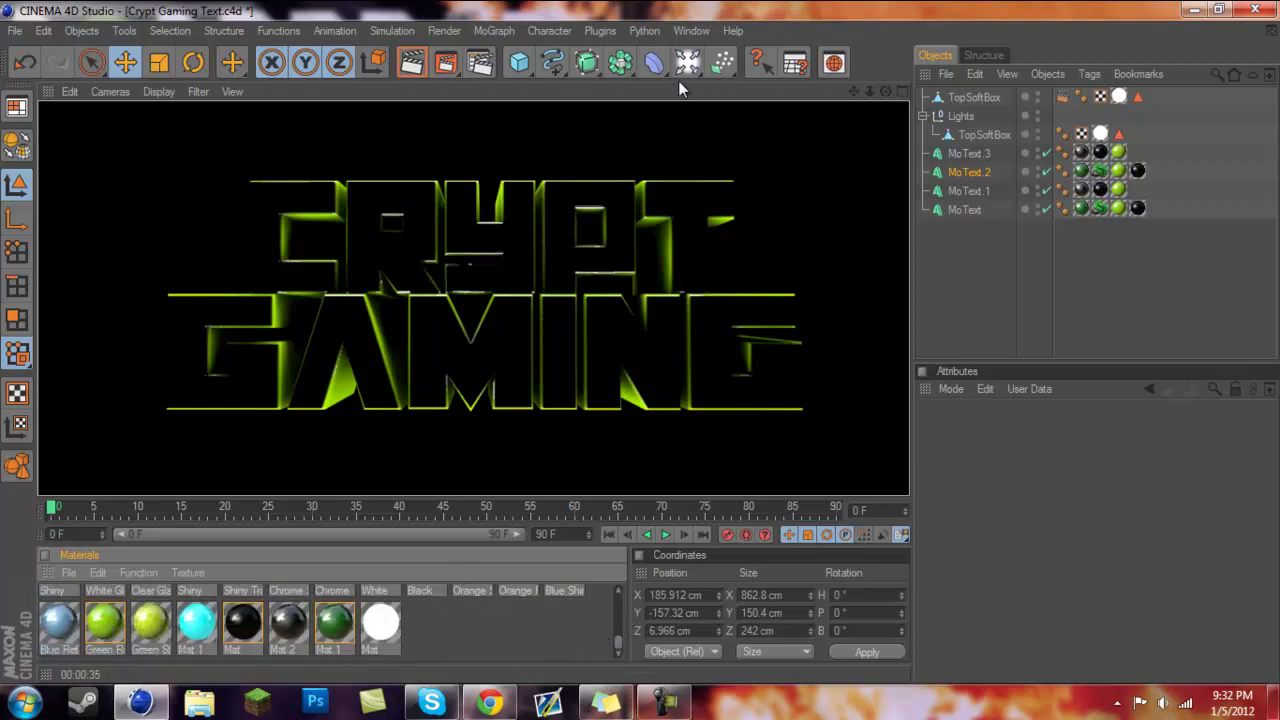
Step: Add the Cel Renderer post effect, close Render Settings and render the active view
{"action": "left_click", "coordinate": [481, 64]}
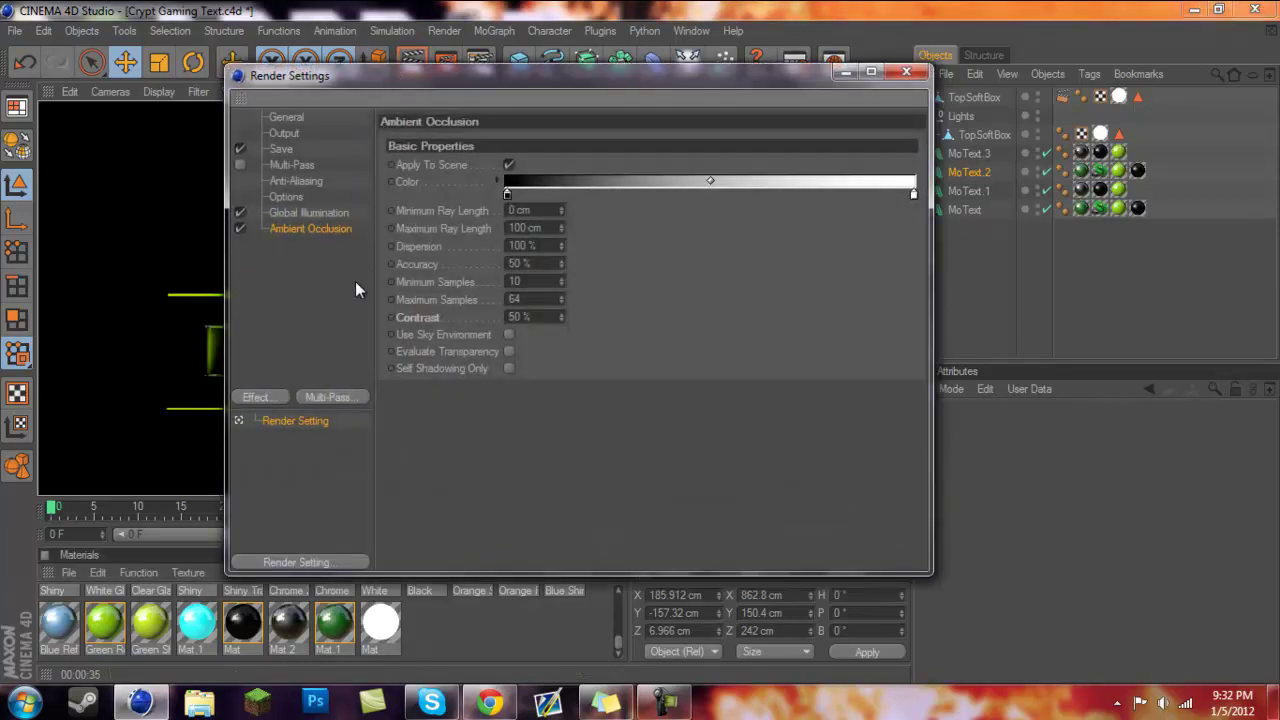
{"action": "left_click", "coordinate": [262, 400]}
{"action": "left_click", "coordinate": [347, 388]}
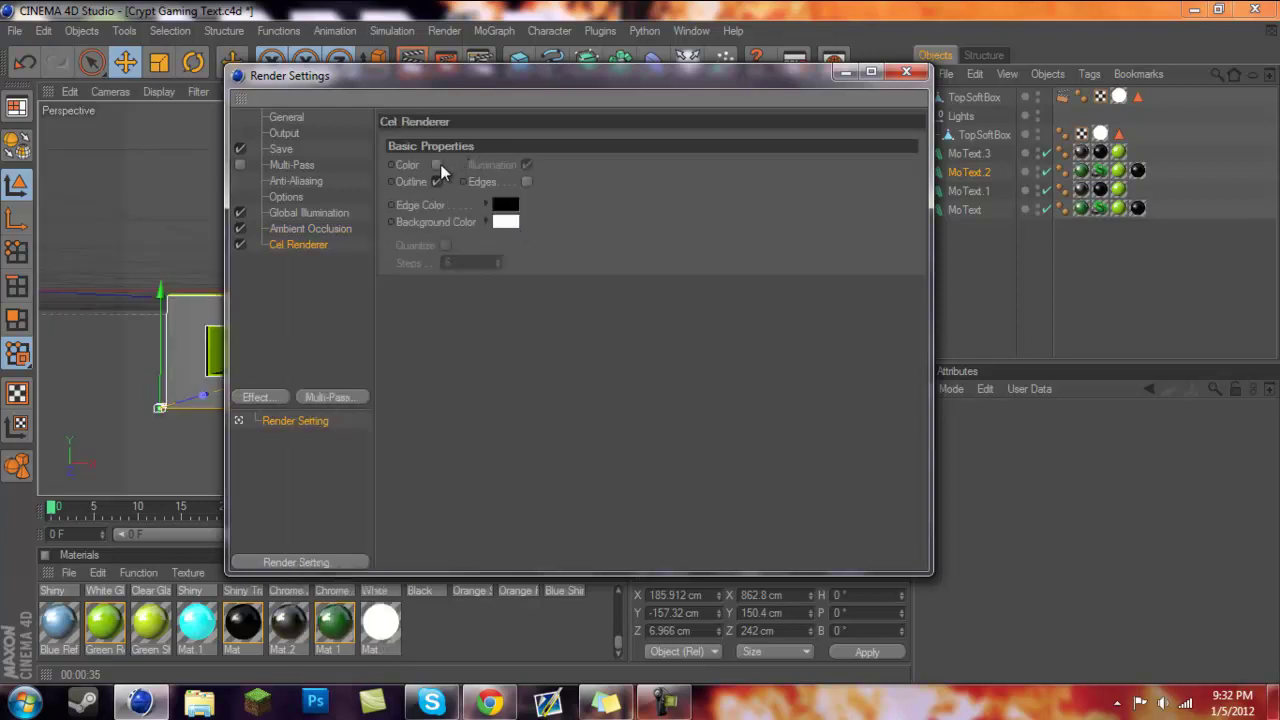
{"action": "left_click", "coordinate": [906, 72]}
{"action": "left_click", "coordinate": [411, 62]}
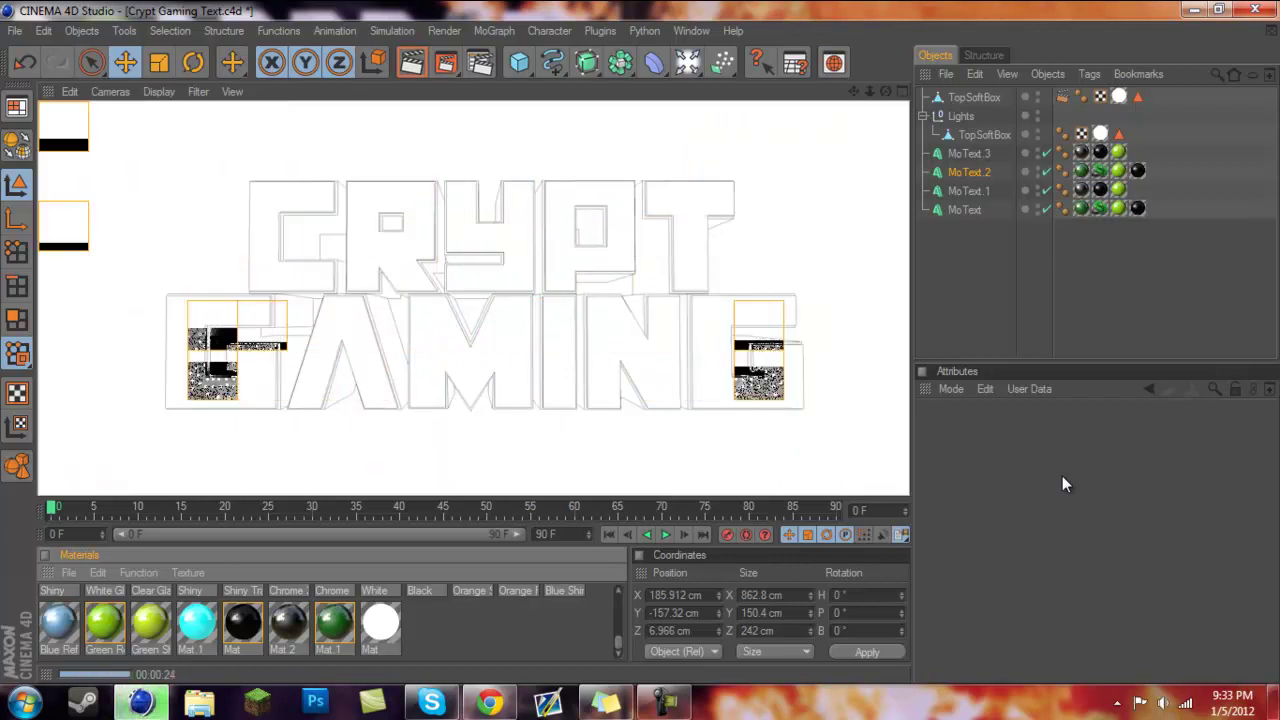
Step: Stop the viewport render and reopen Render Settings to the Cel Renderer page
{"action": "key", "text": "Escape"}
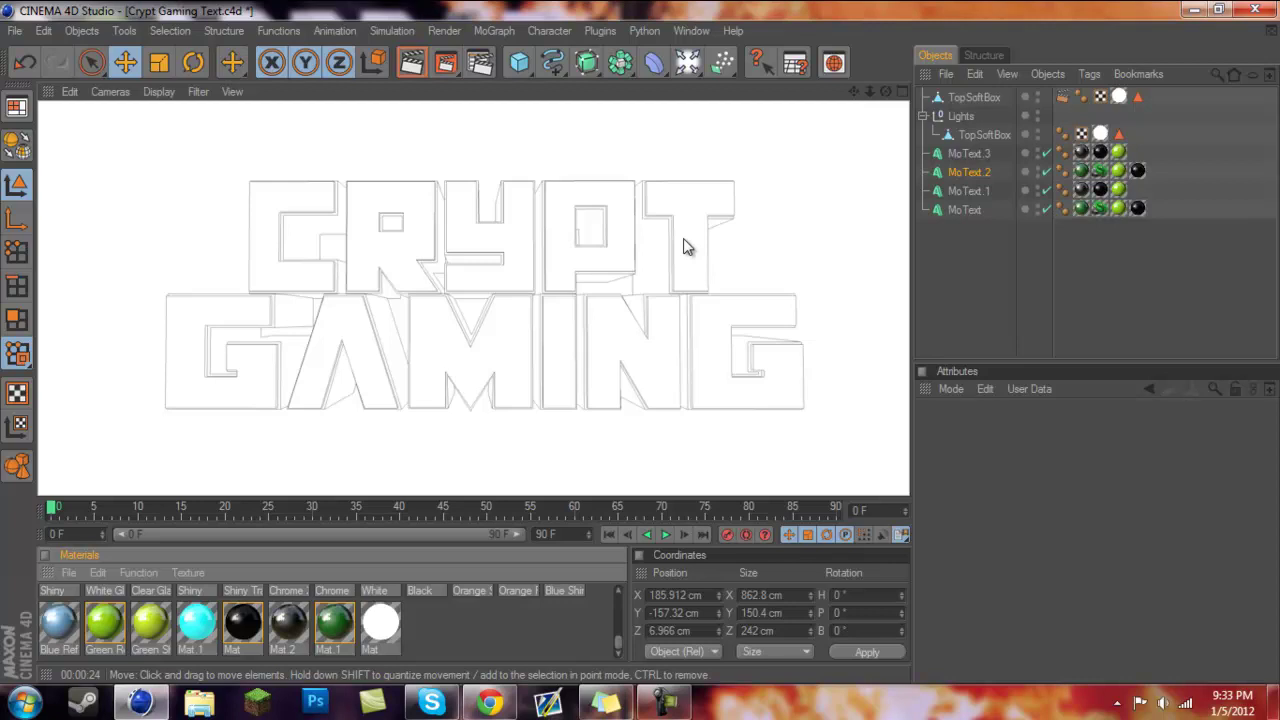
{"action": "left_click", "coordinate": [480, 62]}
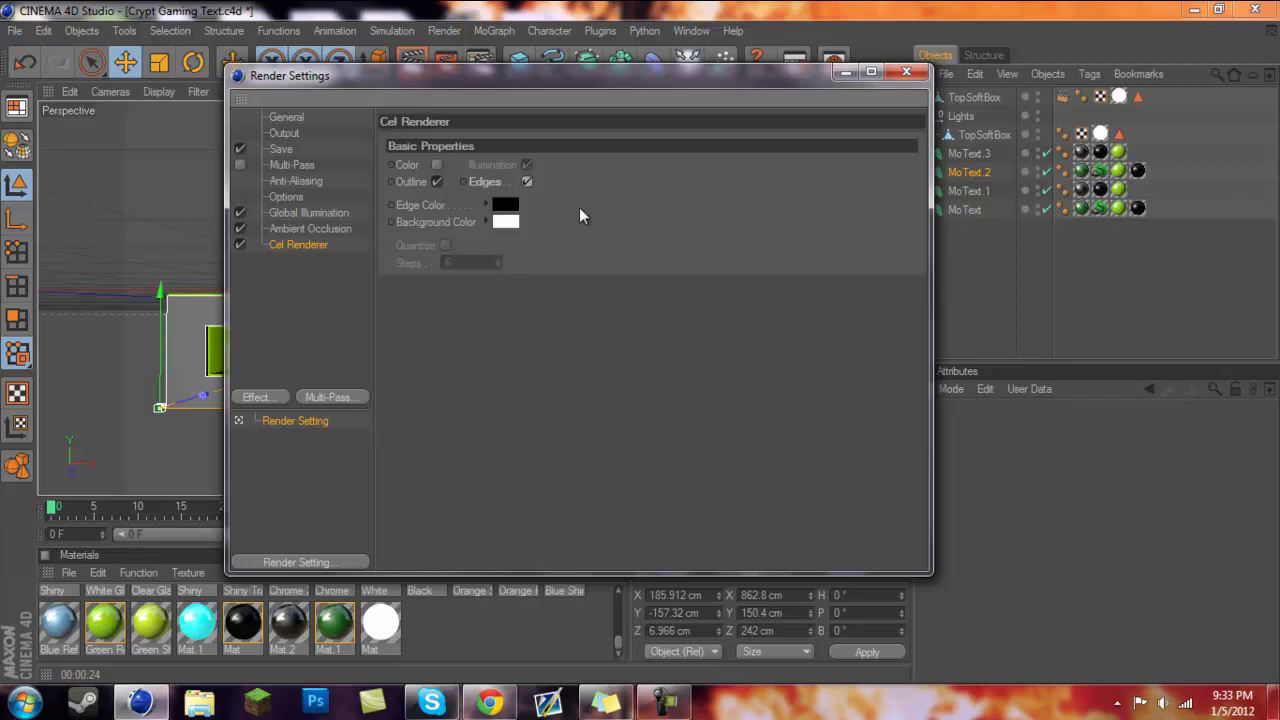
Step: Set the Cel Renderer edge colour to a bright saturated green
{"action": "left_click", "coordinate": [503, 205]}
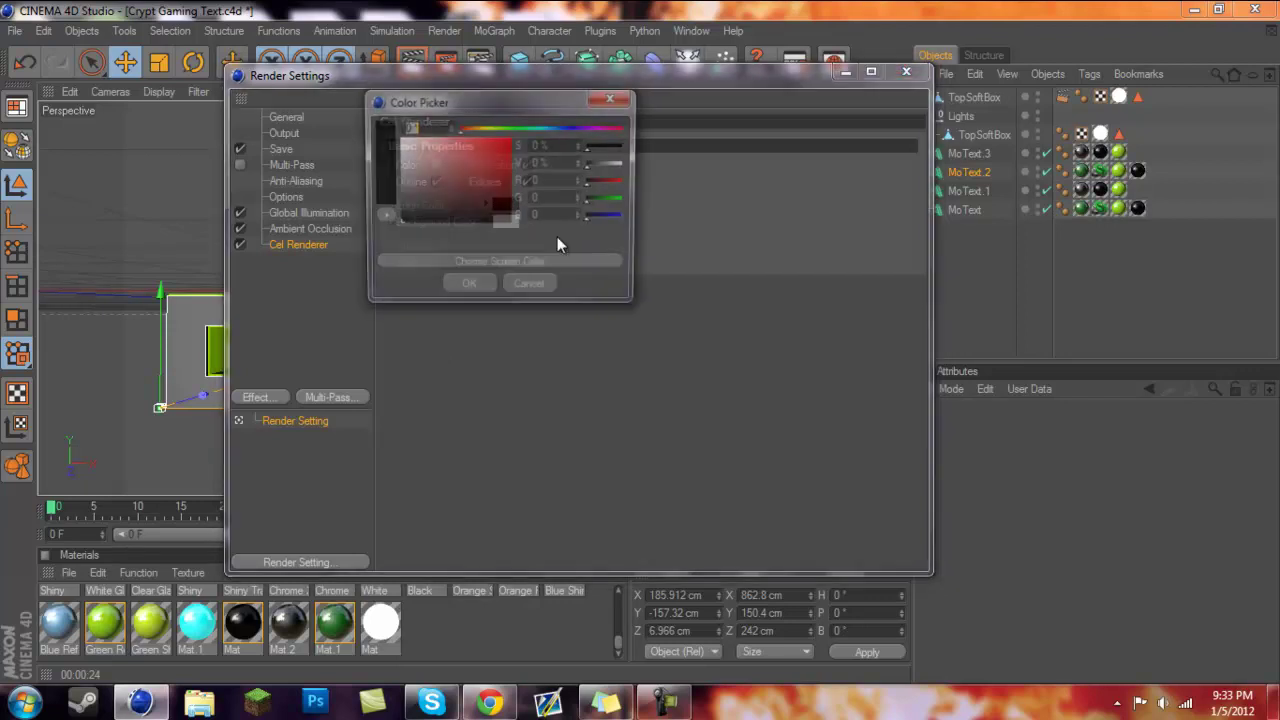
{"action": "left_click", "coordinate": [512, 127]}
{"action": "mouse_move", "coordinate": [485, 172]}
{"action": "left_mouse_down"}
{"action": "mouse_move", "coordinate": [543, 200]}
{"action": "mouse_move", "coordinate": [494, 168]}
{"action": "mouse_move", "coordinate": [429, 177]}
{"action": "mouse_move", "coordinate": [380, 125]}
{"action": "mouse_move", "coordinate": [572, 163]}
{"action": "mouse_move", "coordinate": [526, 190]}
{"action": "mouse_move", "coordinate": [540, 150]}
{"action": "left_mouse_up"}
{"action": "left_click", "coordinate": [566, 129]}
{"action": "left_click", "coordinate": [509, 155]}
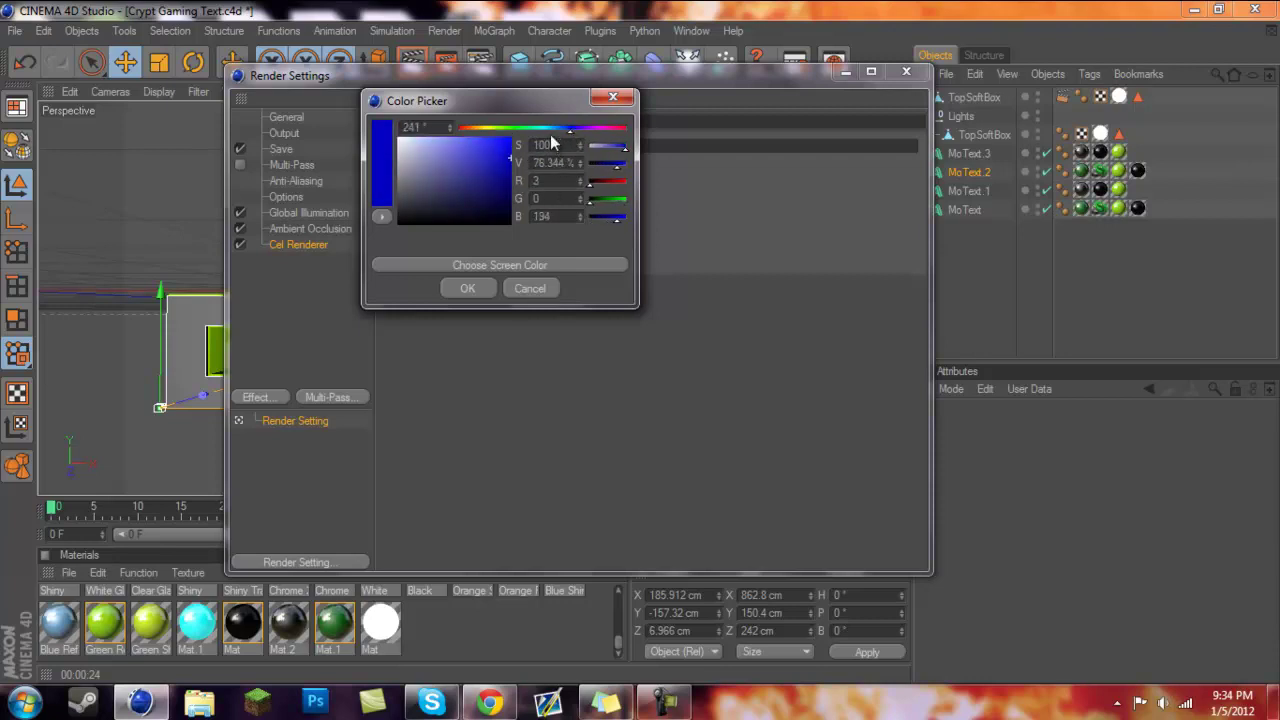
{"action": "left_click", "coordinate": [520, 129]}
{"action": "mouse_move", "coordinate": [498, 162]}
{"action": "left_mouse_down"}
{"action": "mouse_move", "coordinate": [488, 166]}
{"action": "mouse_move", "coordinate": [509, 155]}
{"action": "left_mouse_up"}
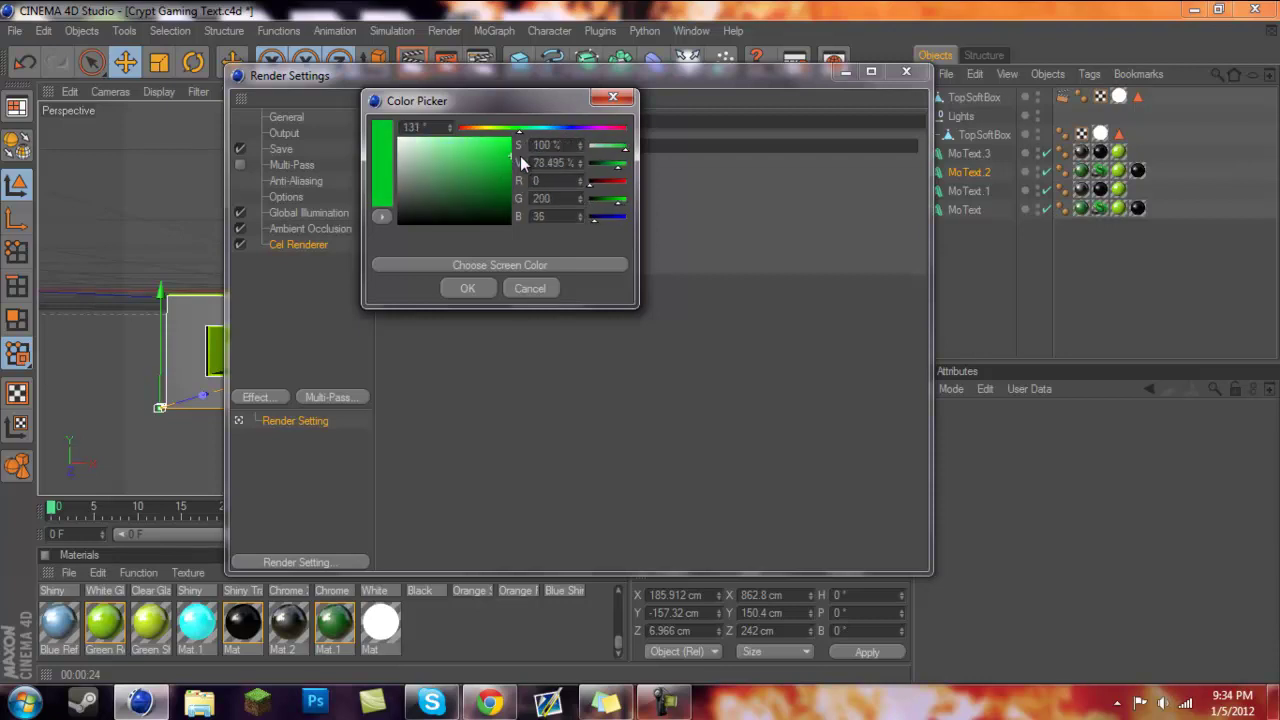
{"action": "left_click", "coordinate": [614, 98]}
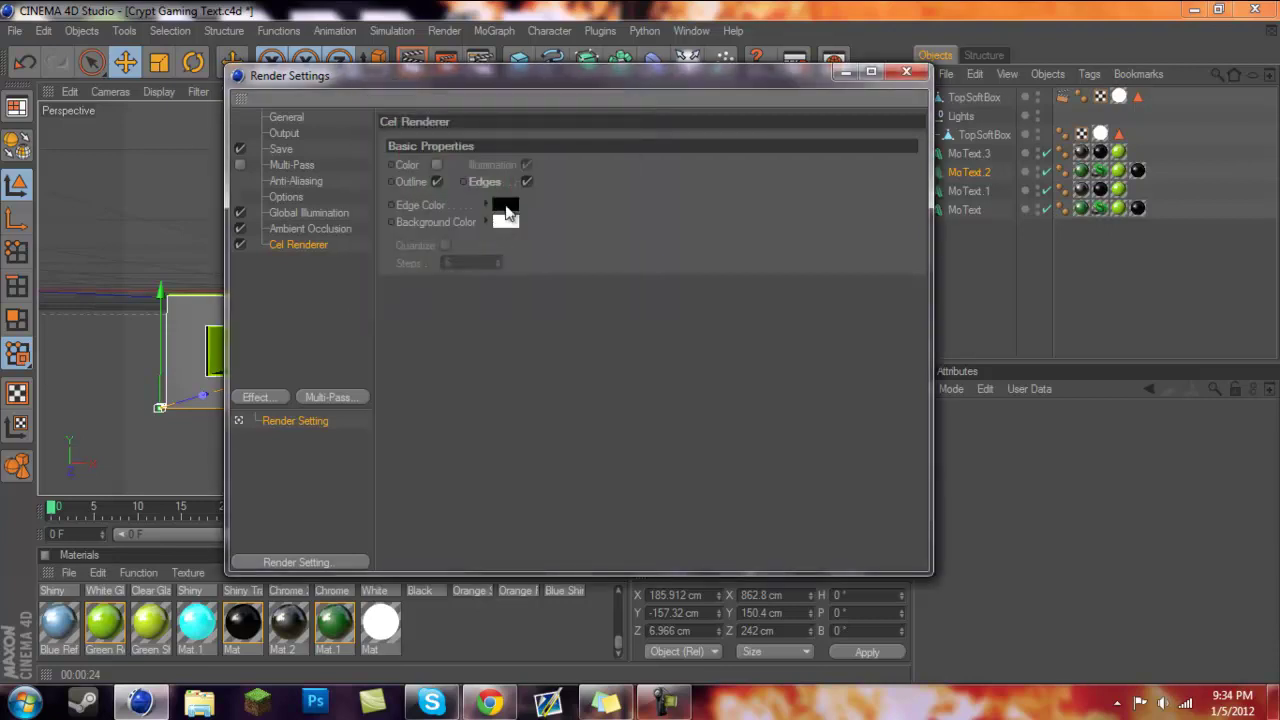
{"action": "left_click", "coordinate": [501, 209]}
{"action": "left_click", "coordinate": [527, 131]}
{"action": "left_click_drag", "start_coordinate": [510, 152], "coordinate": [515, 166]}
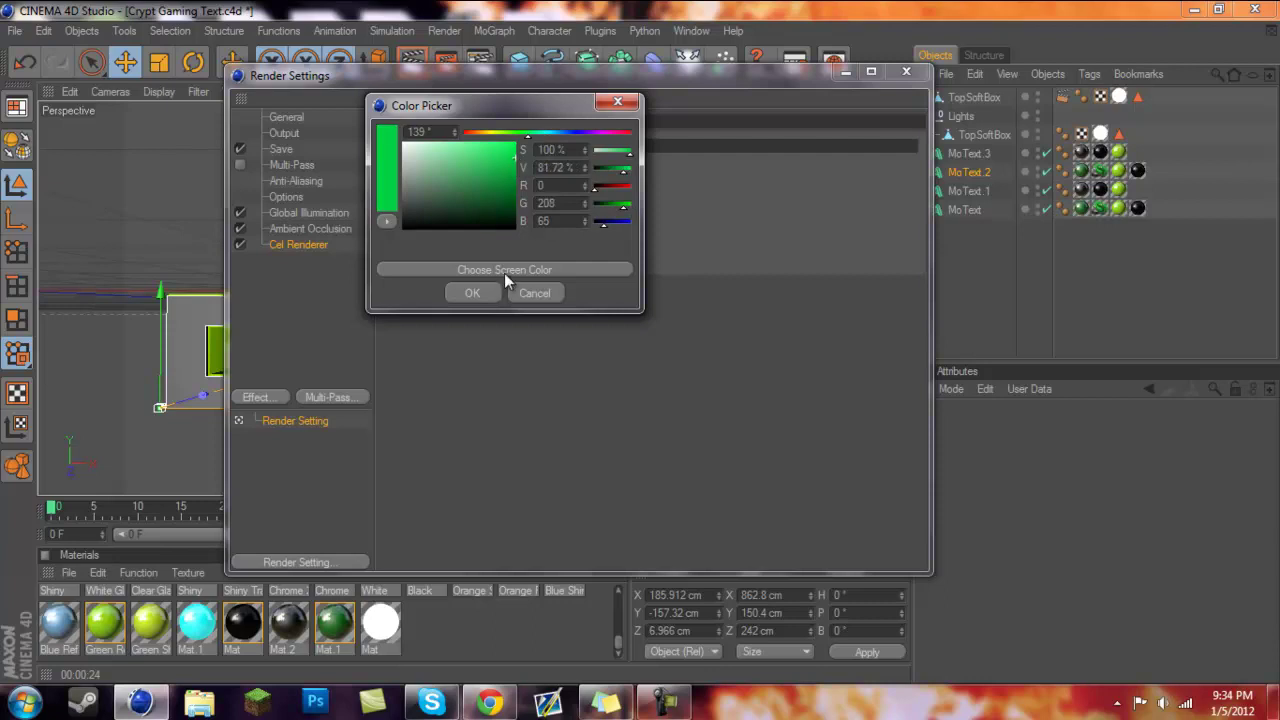
{"action": "left_click", "coordinate": [472, 293]}
Step: Set the Cel Renderer background colour to black and close Render Settings
{"action": "left_click", "coordinate": [494, 222]}
{"action": "left_click", "coordinate": [470, 262]}
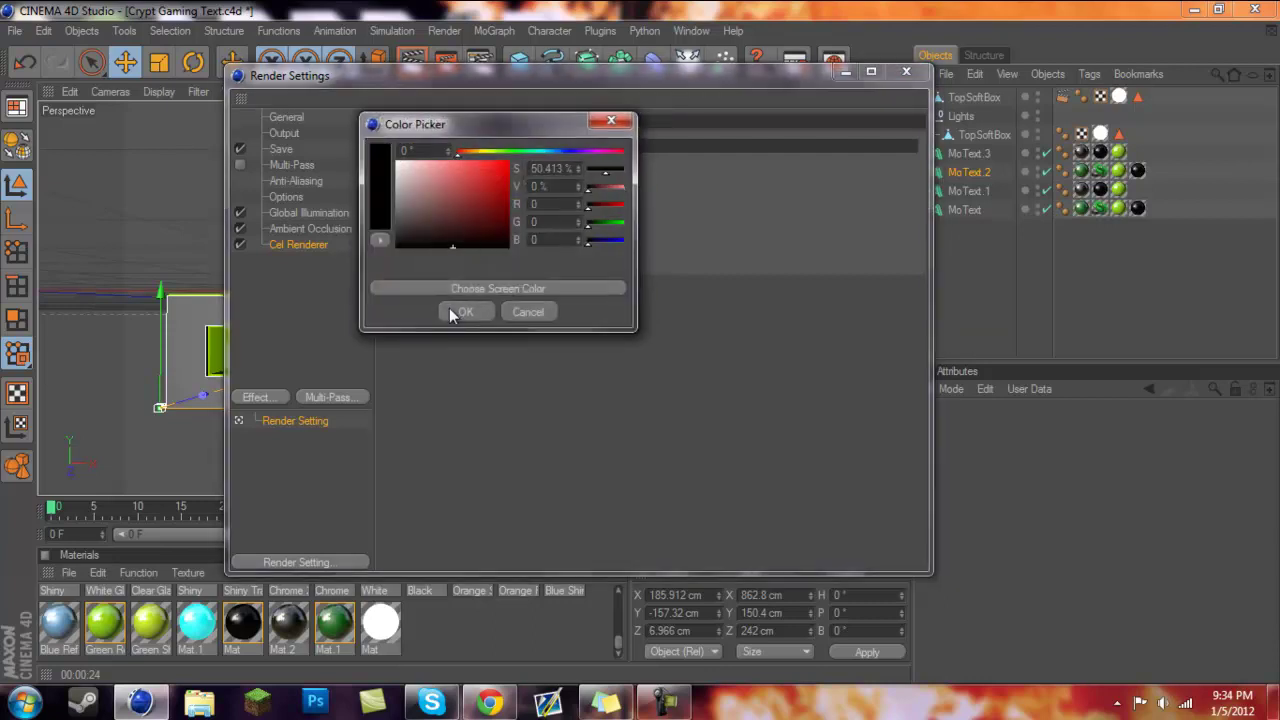
{"action": "left_click", "coordinate": [452, 308]}
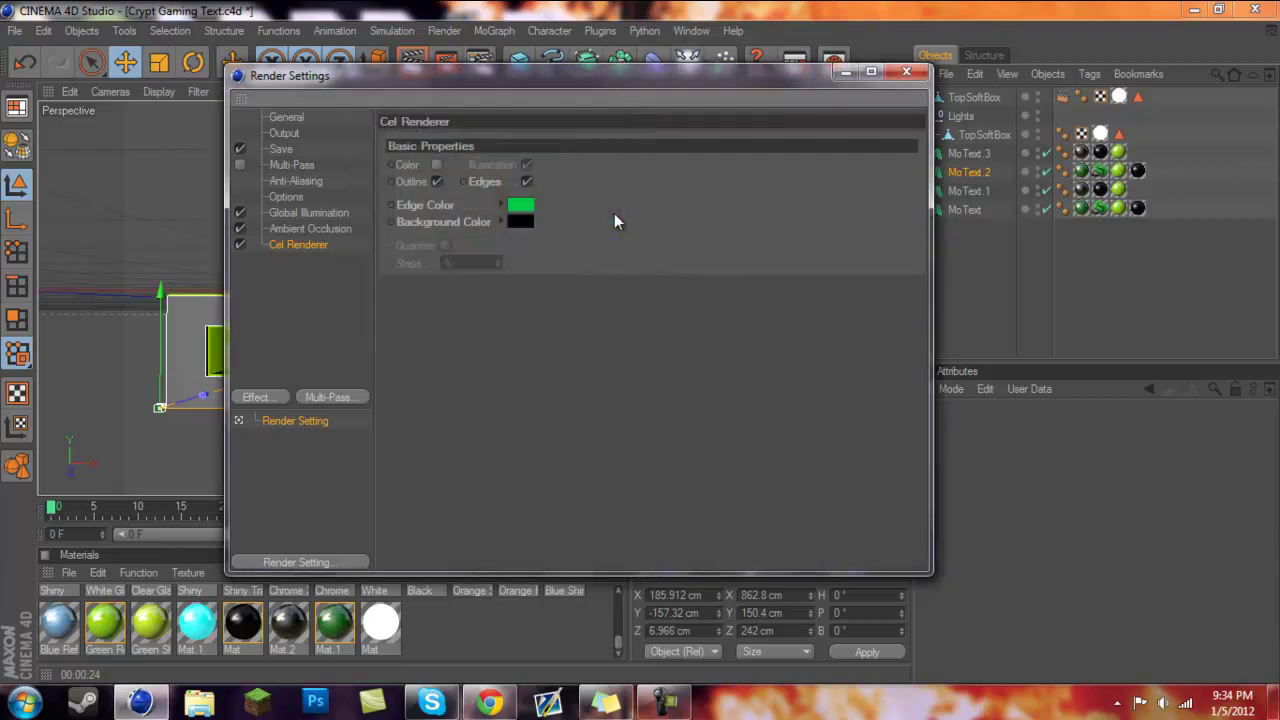
{"action": "left_click", "coordinate": [906, 72]}
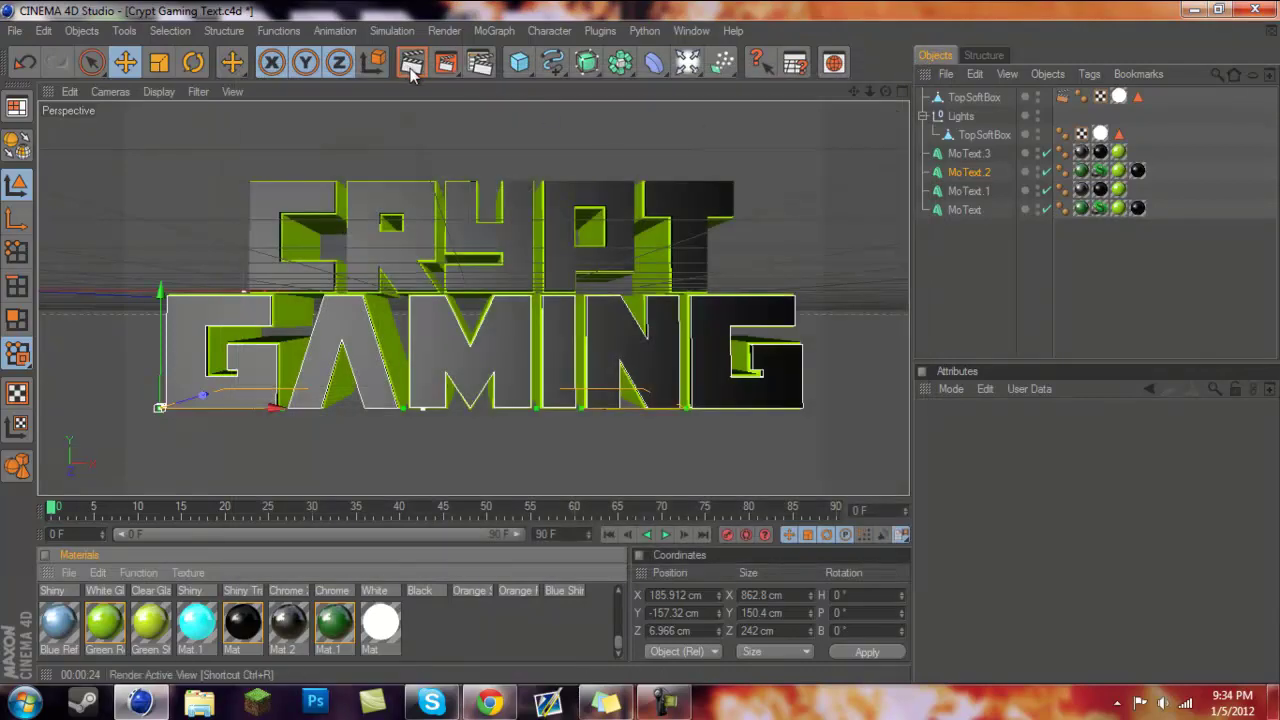
Step: Render the active view showing CRYPT GAMING as green outlines on black, then stop it
{"action": "left_click", "coordinate": [410, 69]}
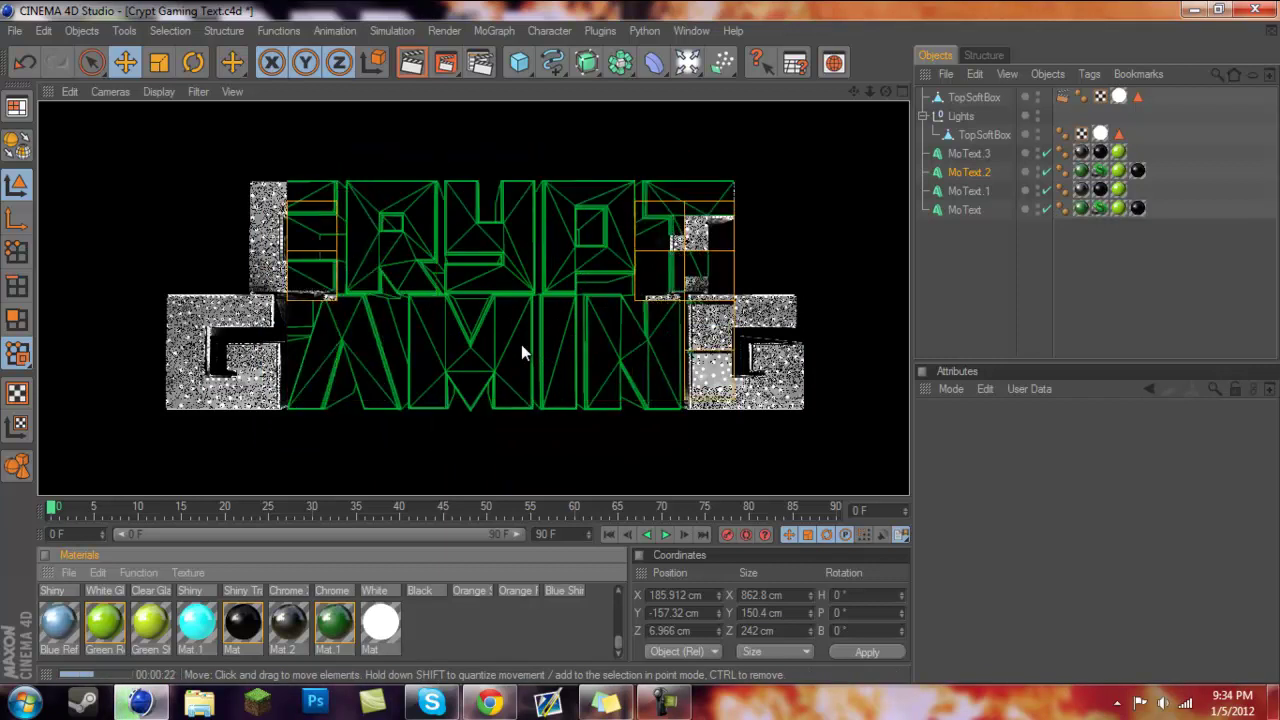
{"action": "key", "text": "Escape"}
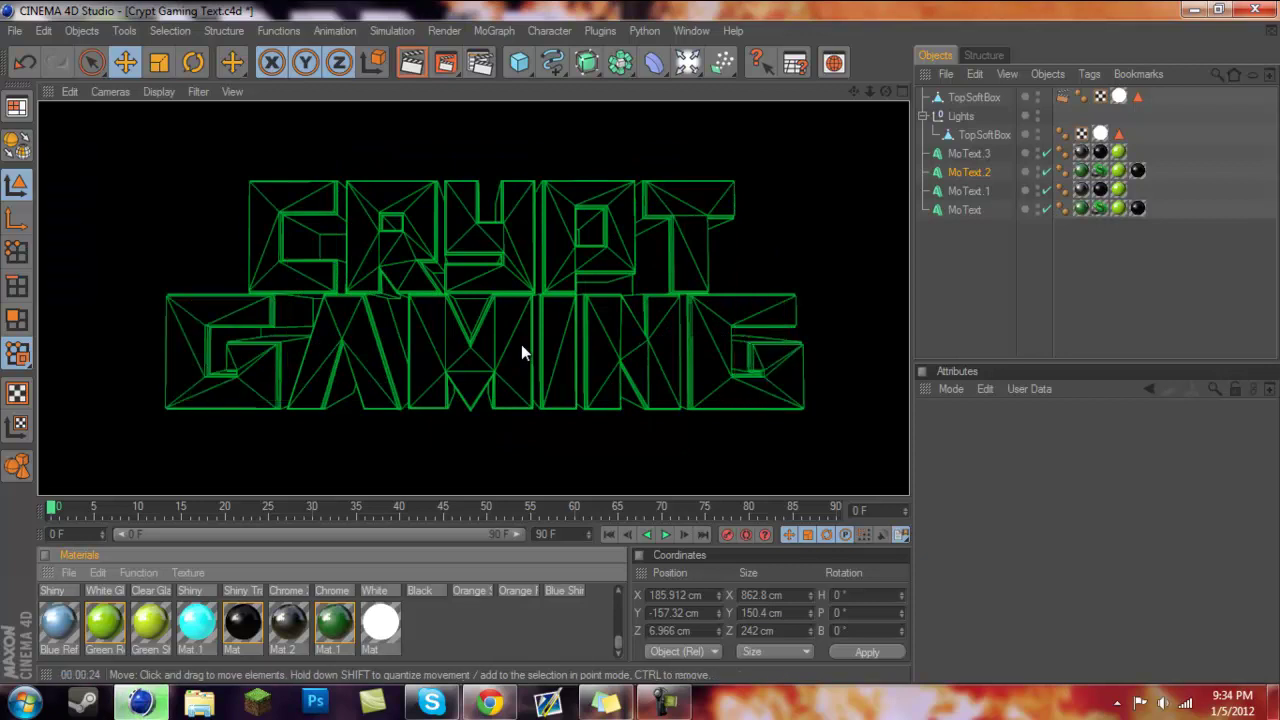